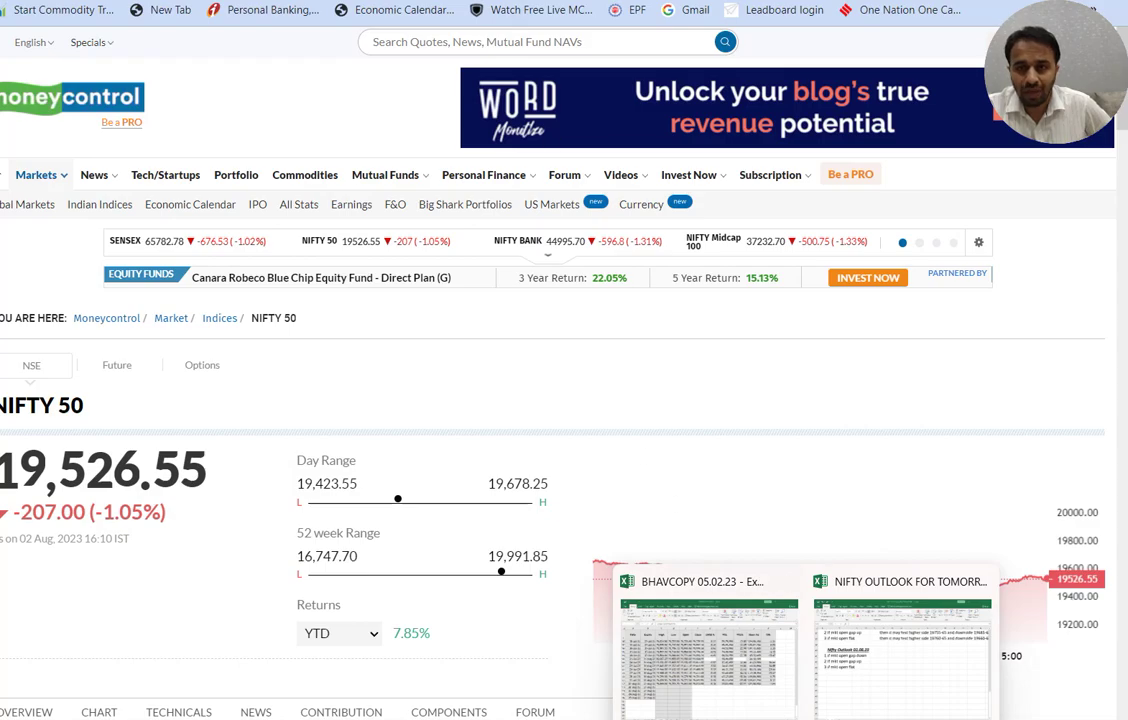
Look through the open NSE trading activity, NIFTY futures data and Moneycontrol NIFTY 50 pages, finishing on the NIFTY chart.
{"action": "key", "text": "ctrl+Tab"}
{"action": "key", "text": "ctrl+shift+Tab"}
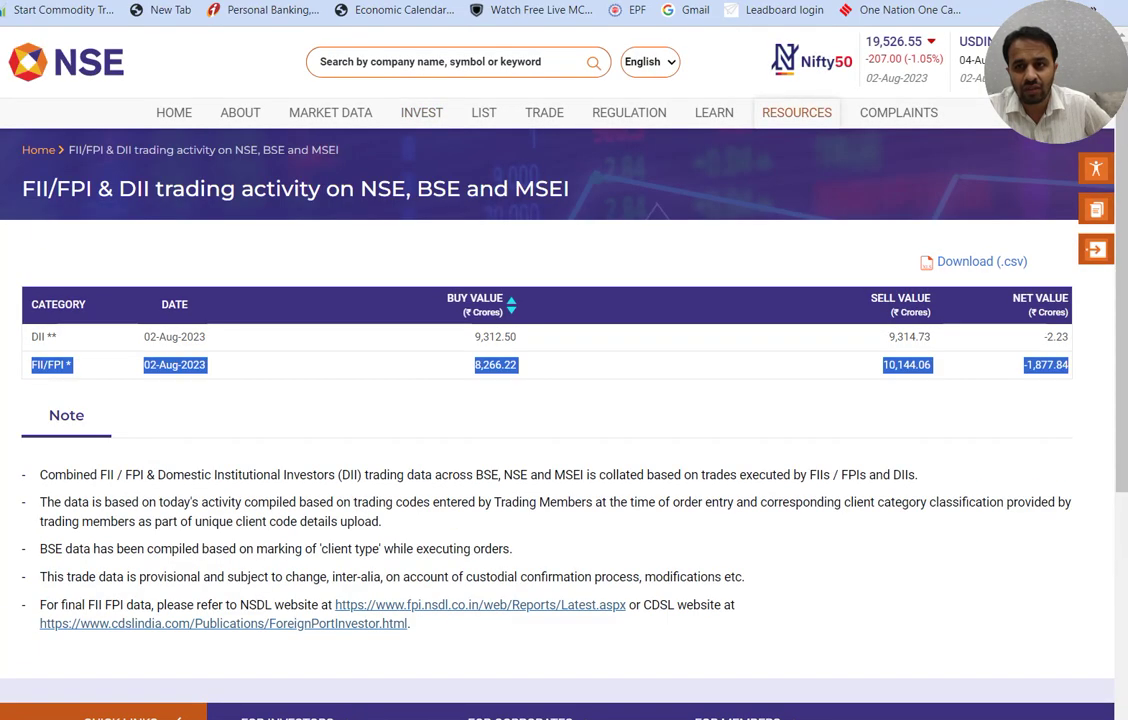
{"action": "key", "text": "ctrl+shift+Tab"}
{"action": "key", "text": "ctrl+Tab"}
{"action": "key", "text": "ctrl+Tab"}
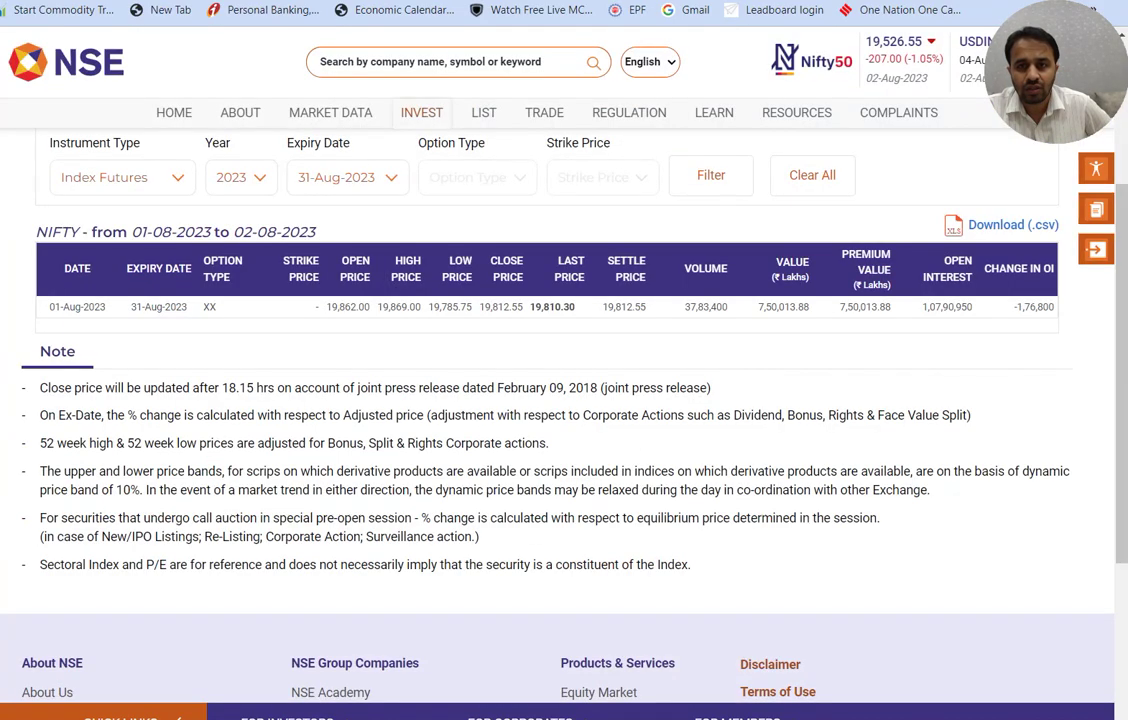
{"action": "key", "text": "ctrl+shift+Tab"}
{"action": "key", "text": "ctrl+shift+Tab"}
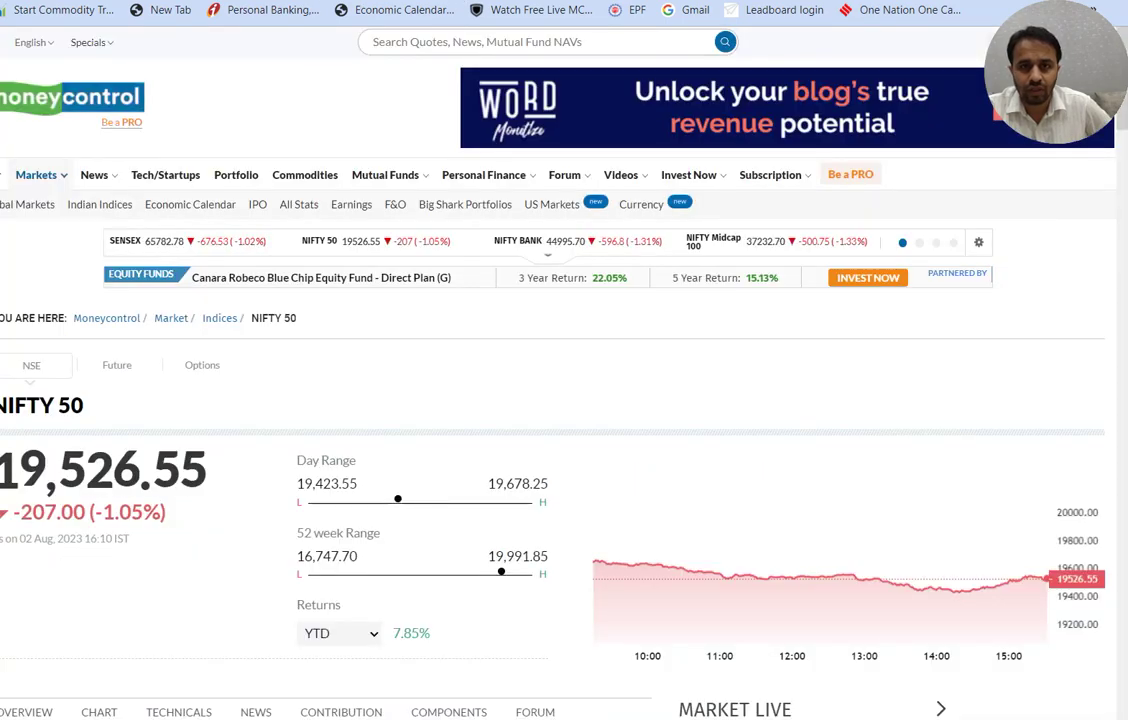
{"action": "key", "text": "ctrl+shift+Tab"}
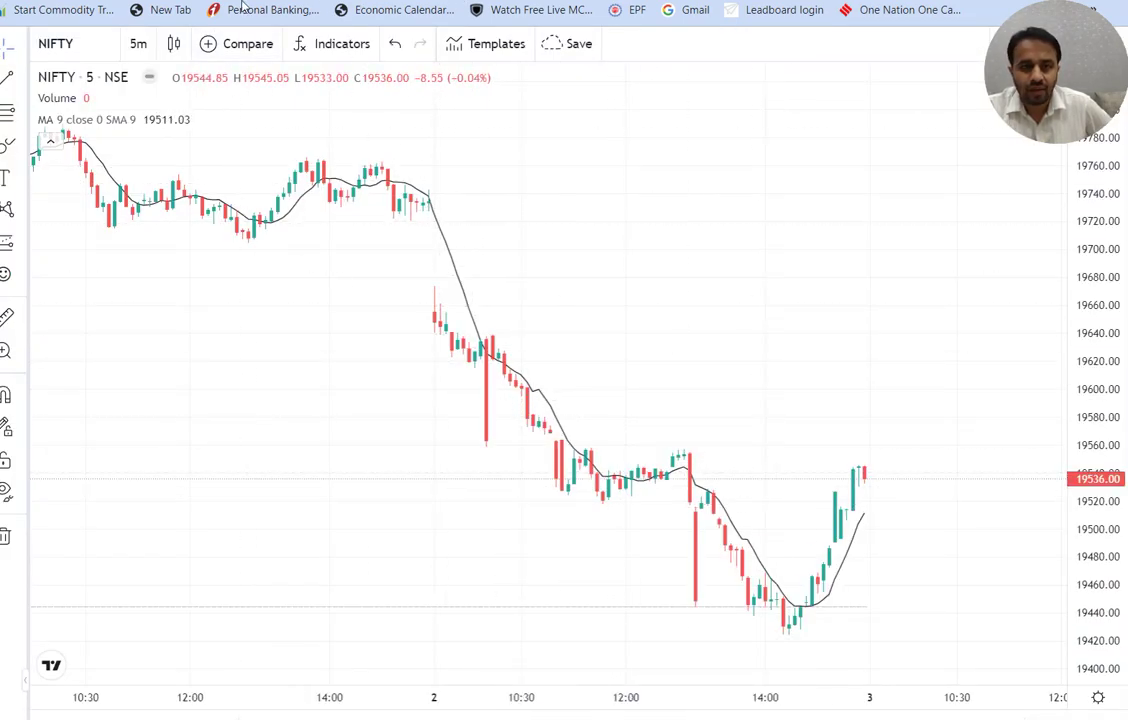
Set the NIFTY chart interval to 1 day and bring the recent daily candles into view.
{"action": "left_click", "coordinate": [136, 44]}
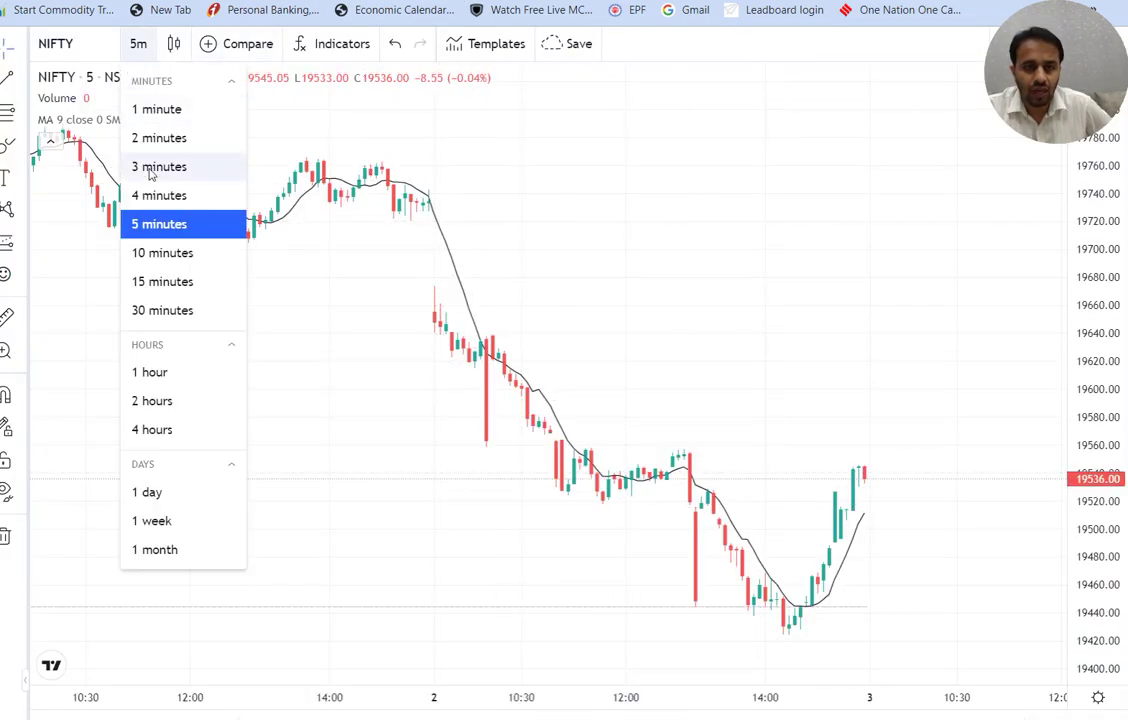
{"action": "left_click", "coordinate": [148, 491]}
{"action": "scroll", "coordinate": [720, 505], "scroll_direction": "up", "scroll_amount": 6}
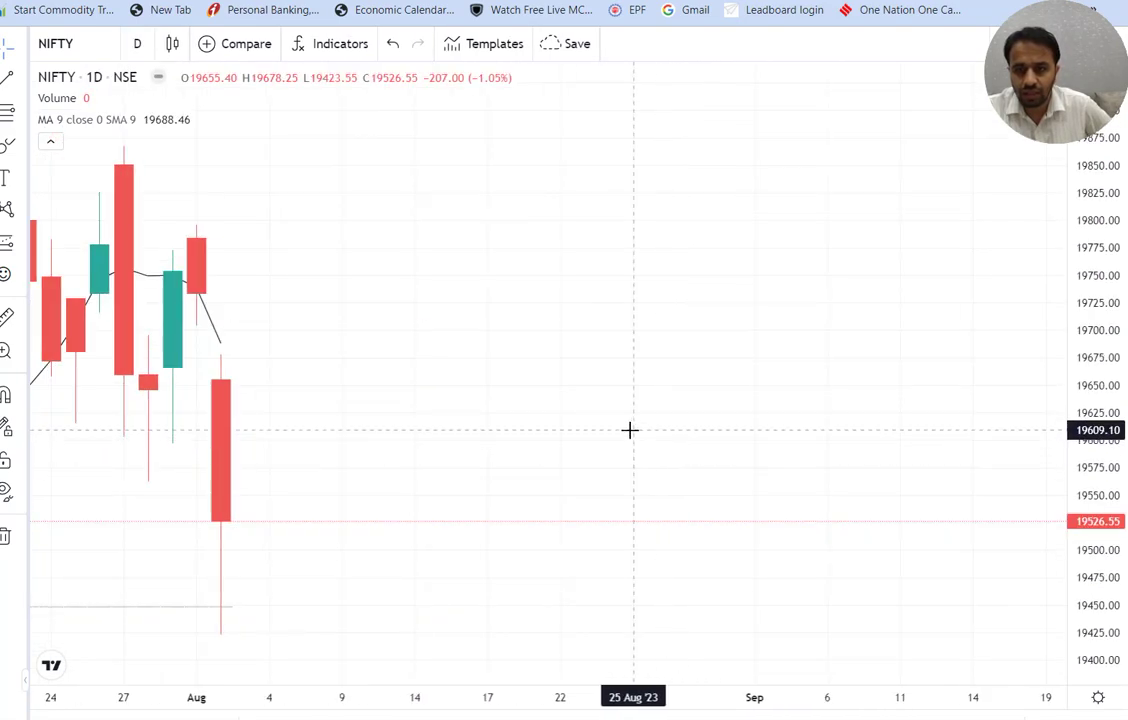
{"action": "scroll", "coordinate": [559, 339], "scroll_direction": "down", "scroll_amount": 2}
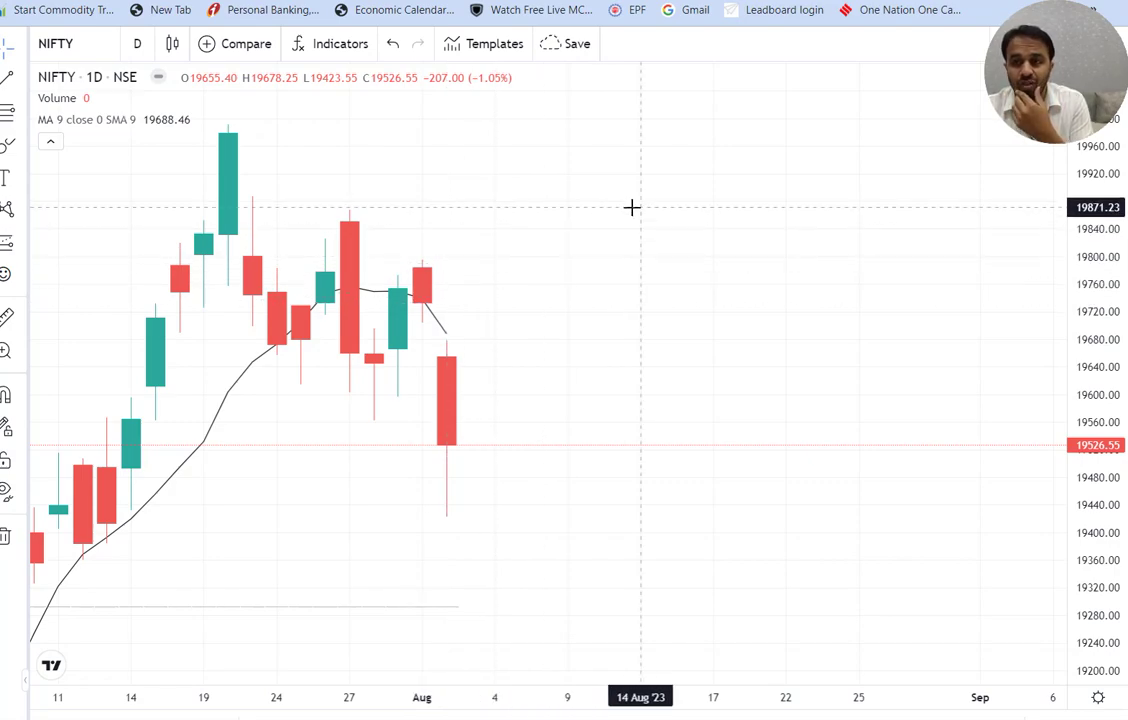
Switch to the Nifty outlook workbook in Excel and append "- Overall outlook Bearish -Follow sell on rise" to the "Nifty Outlook 03.08.23" heading.
{"action": "key", "text": "alt+Tab"}
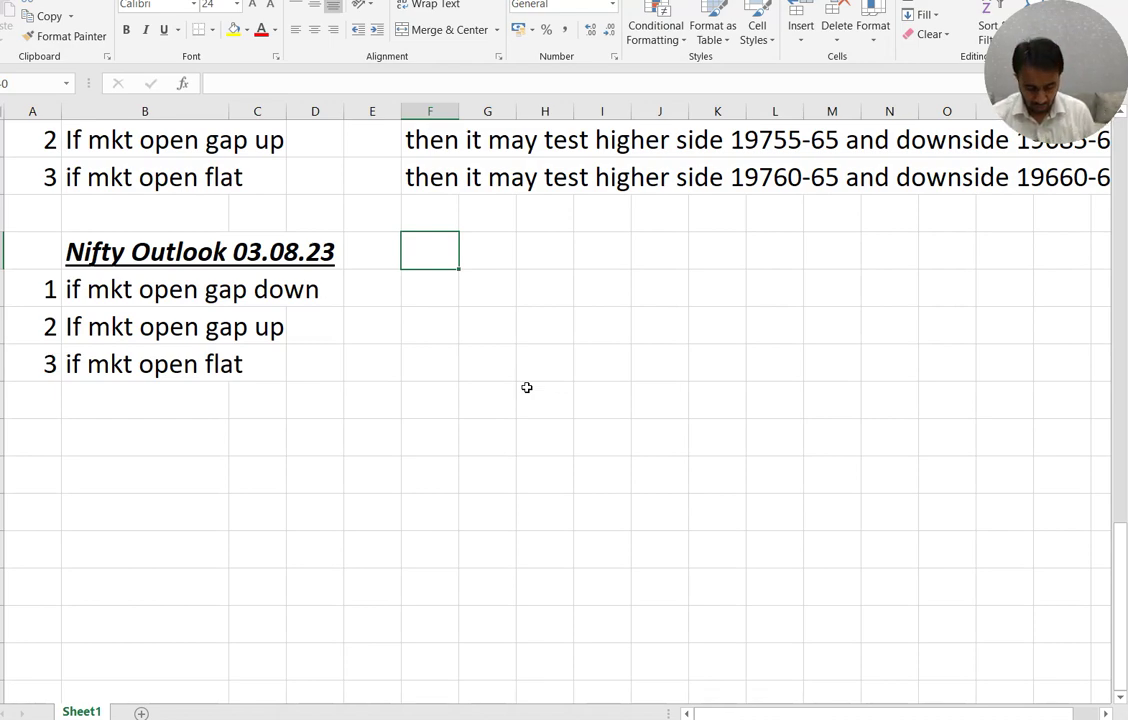
{"action": "key", "text": "Left"}
{"action": "key", "text": "Left"}
{"action": "key", "text": "Left"}
{"action": "key", "text": "Left"}
{"action": "key", "text": "Left"}
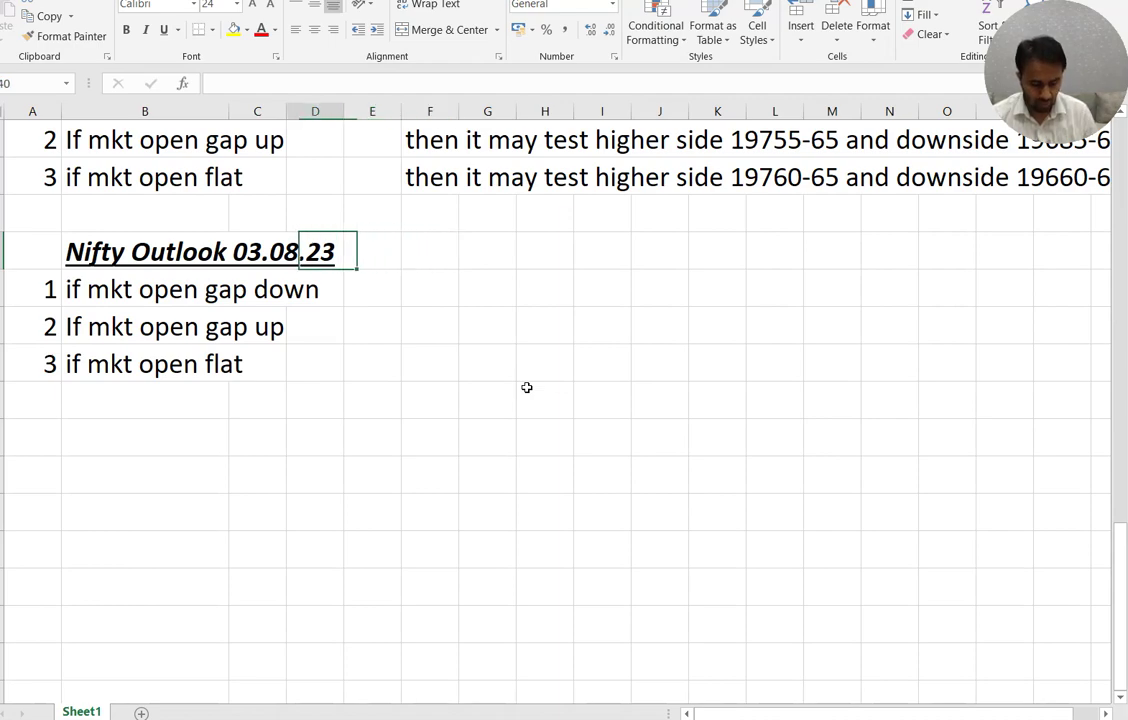
{"action": "key", "text": "Right"}
{"action": "key", "text": "F2"}
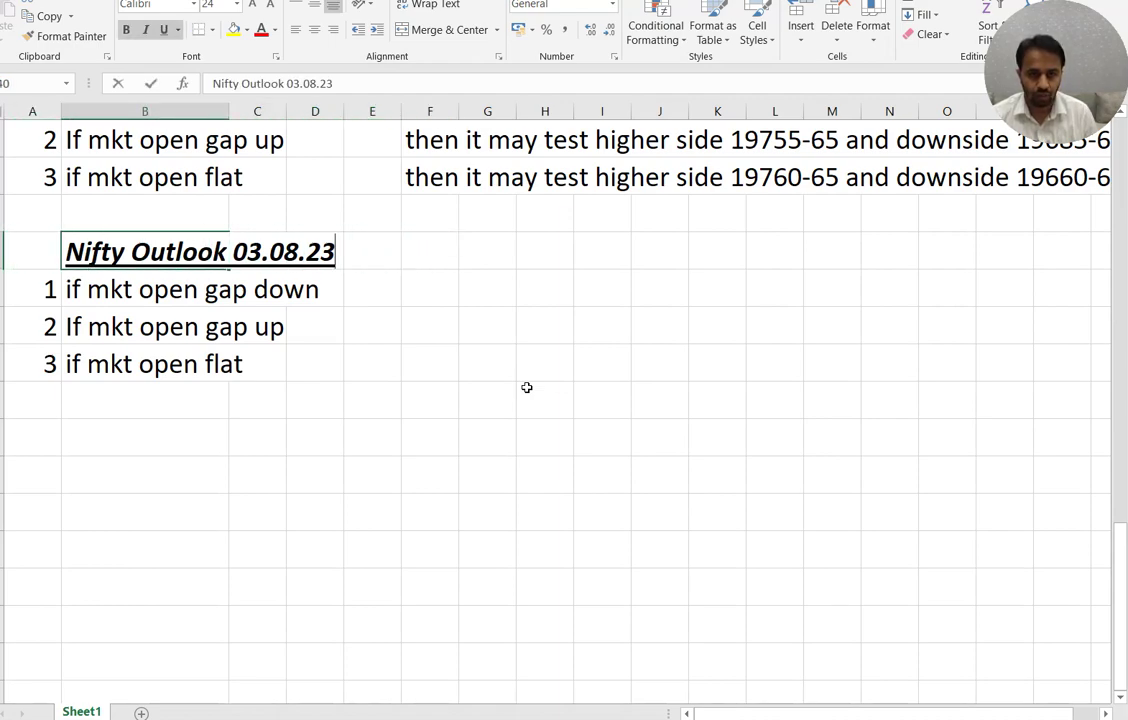
{"action": "type", "text": "- Ov"}
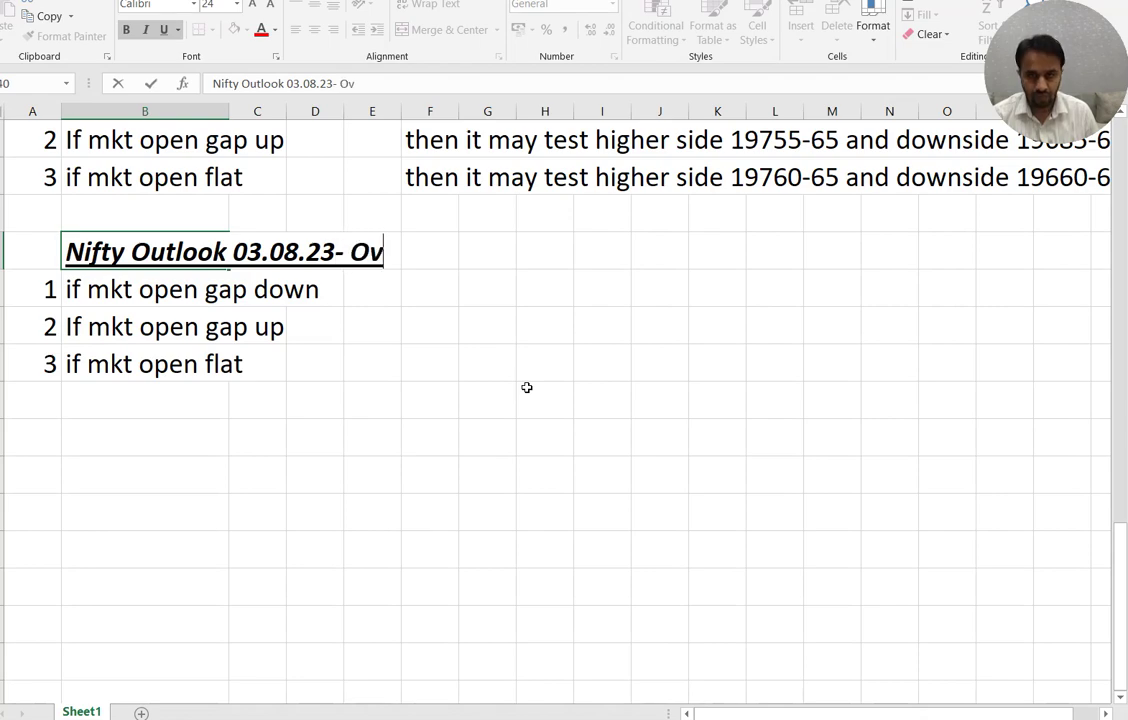
{"action": "type", "text": "erall outl"}
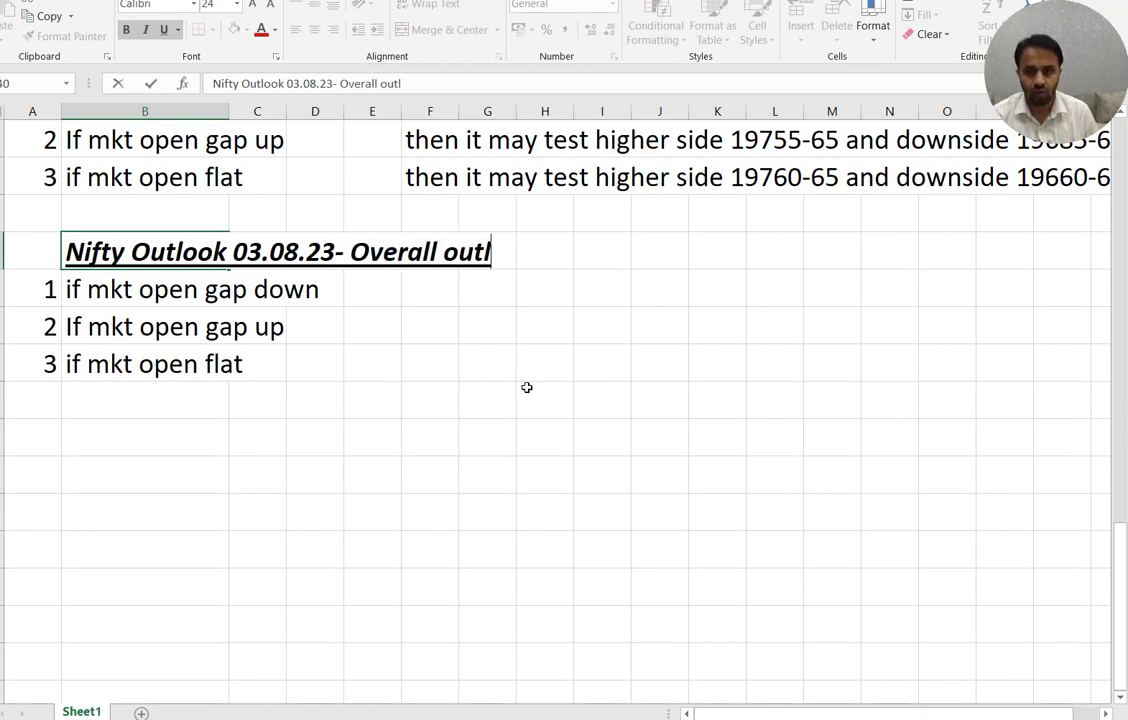
{"action": "type", "text": "ook Bearish"}
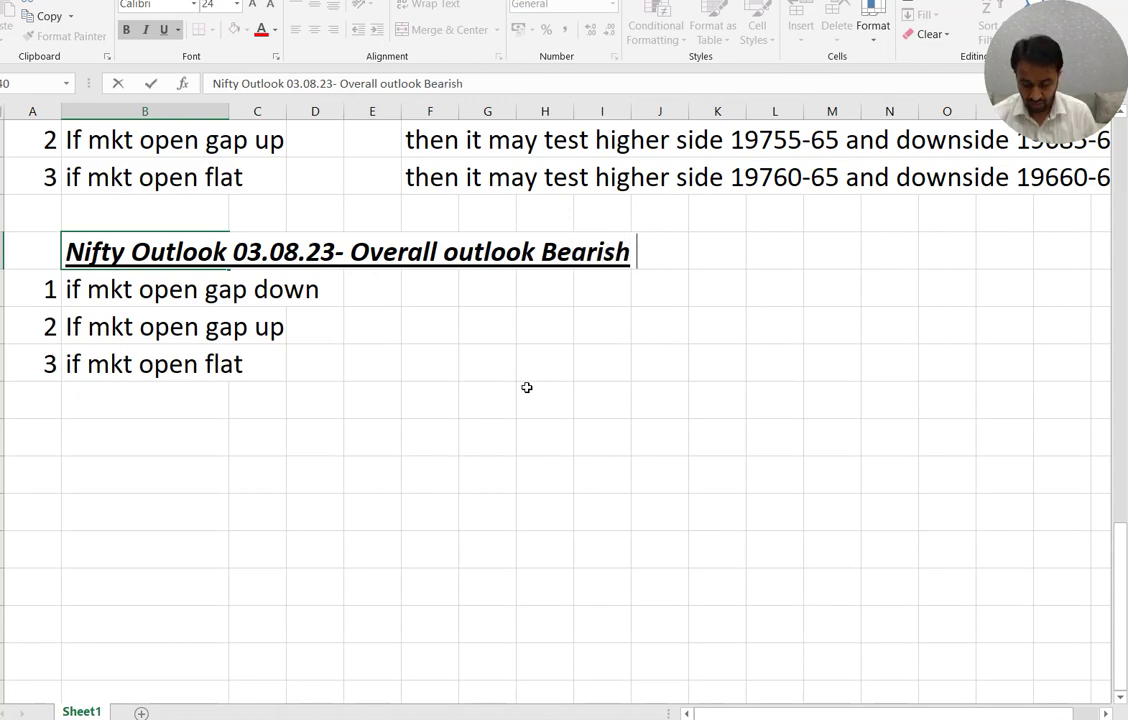
{"action": "type", "text": " -Follow"}
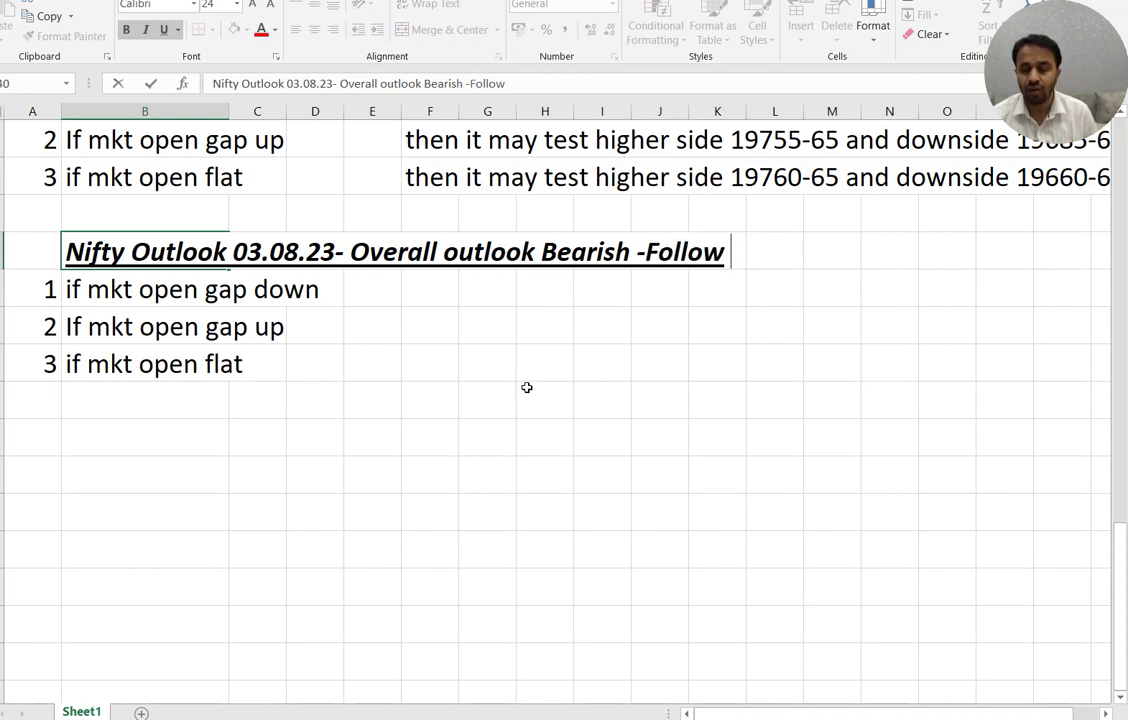
{"action": "type", "text": " sell on rise"}
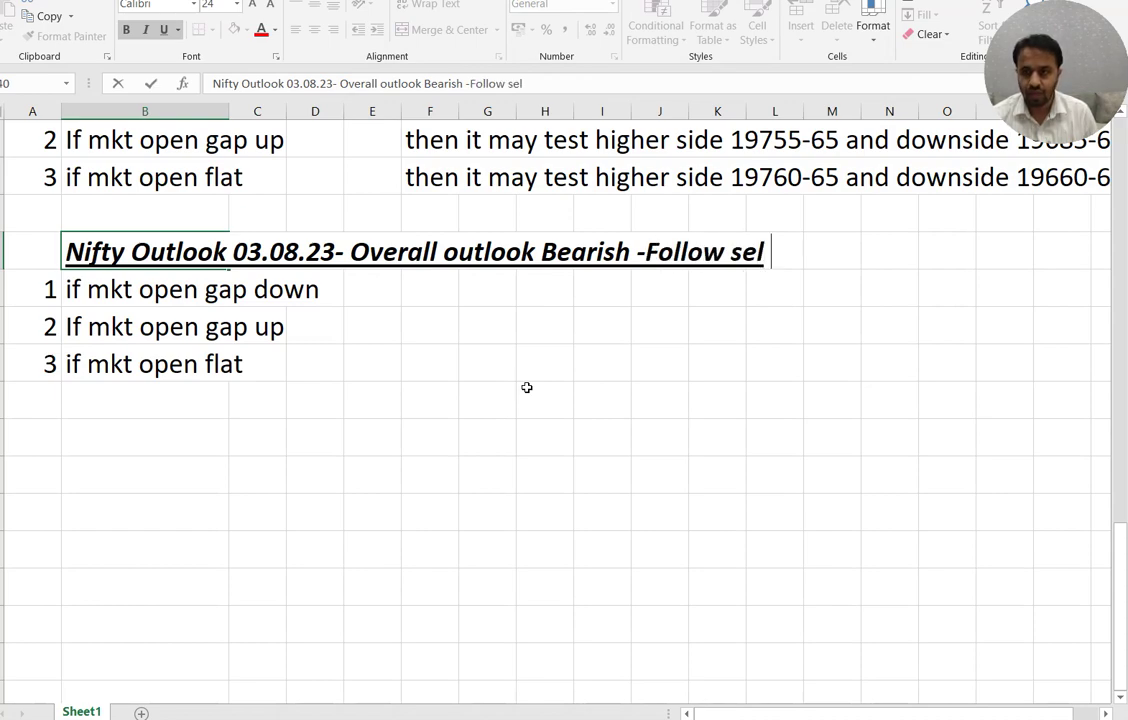
{"action": "key", "text": "Return"}
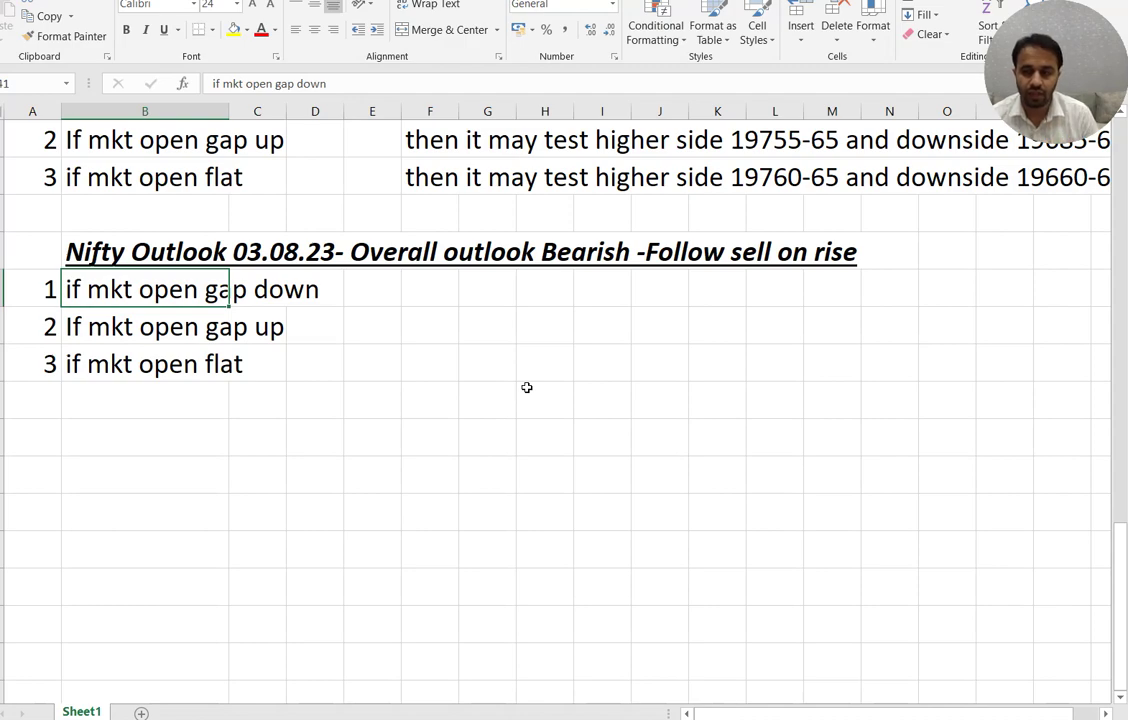
Enter "then it may test higher side 19600 and downside 19450" in column F beside the 03.08.23 gap down scenario.
{"action": "key", "text": "Down"}
{"action": "key", "text": "Up"}
{"action": "key", "text": "Right"}
{"action": "key", "text": "Right"}
{"action": "key", "text": "Right"}
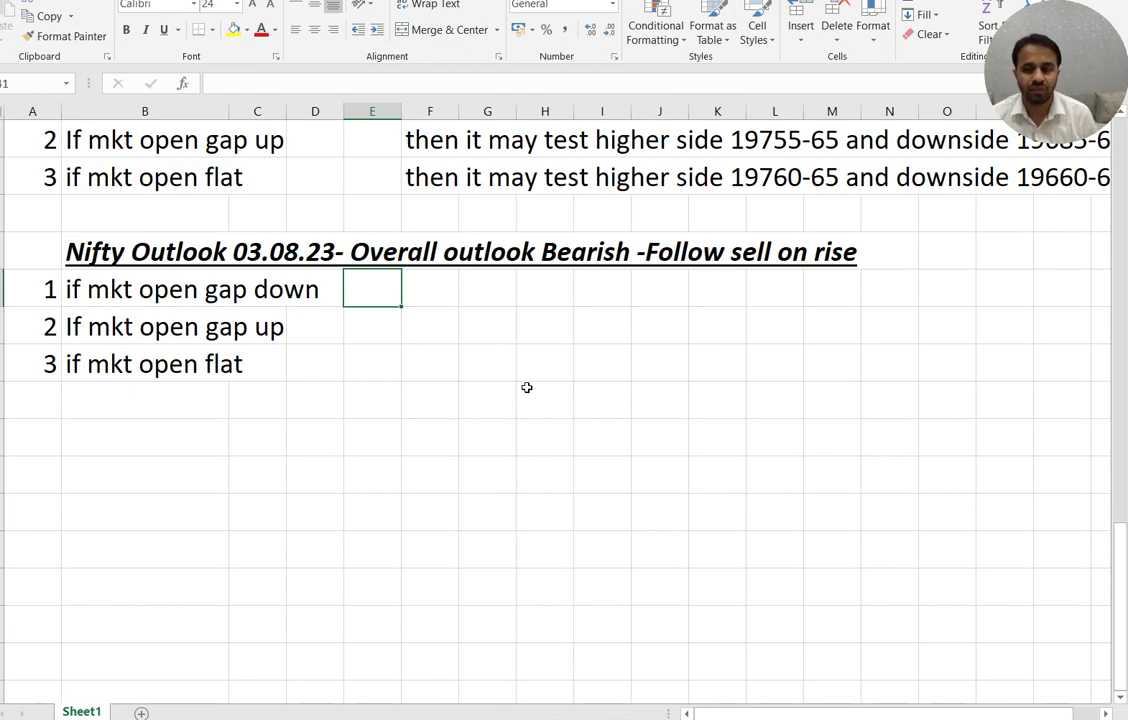
{"action": "key", "text": "Right"}
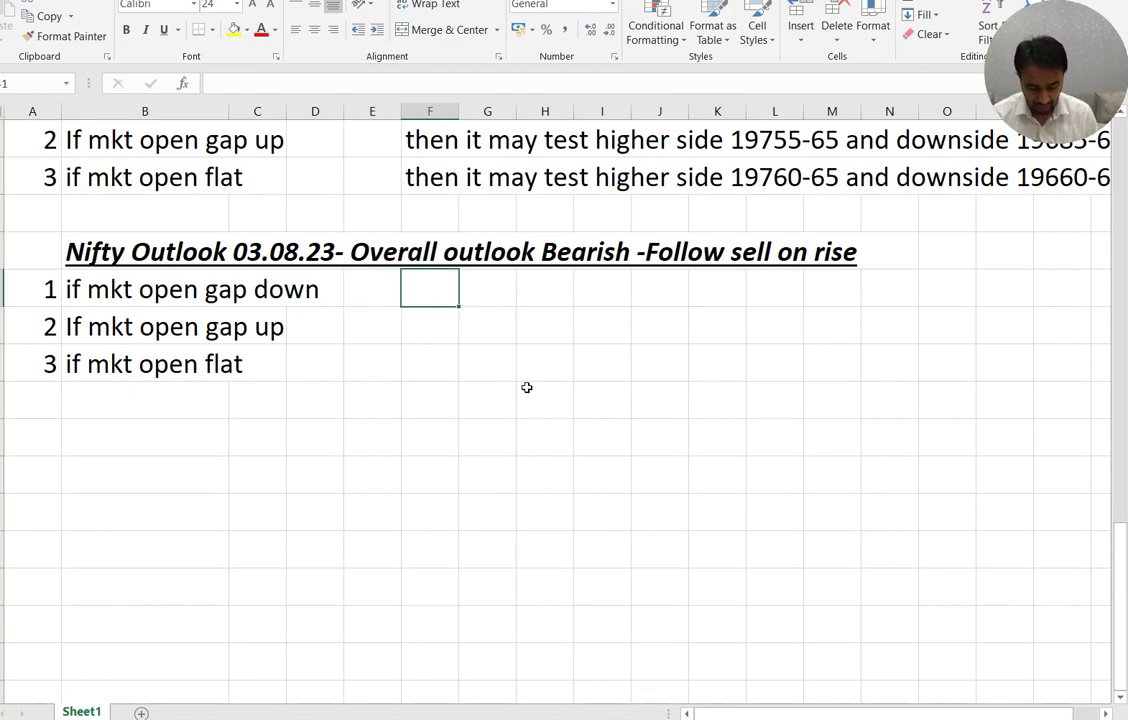
{"action": "type", "text": "Then"}
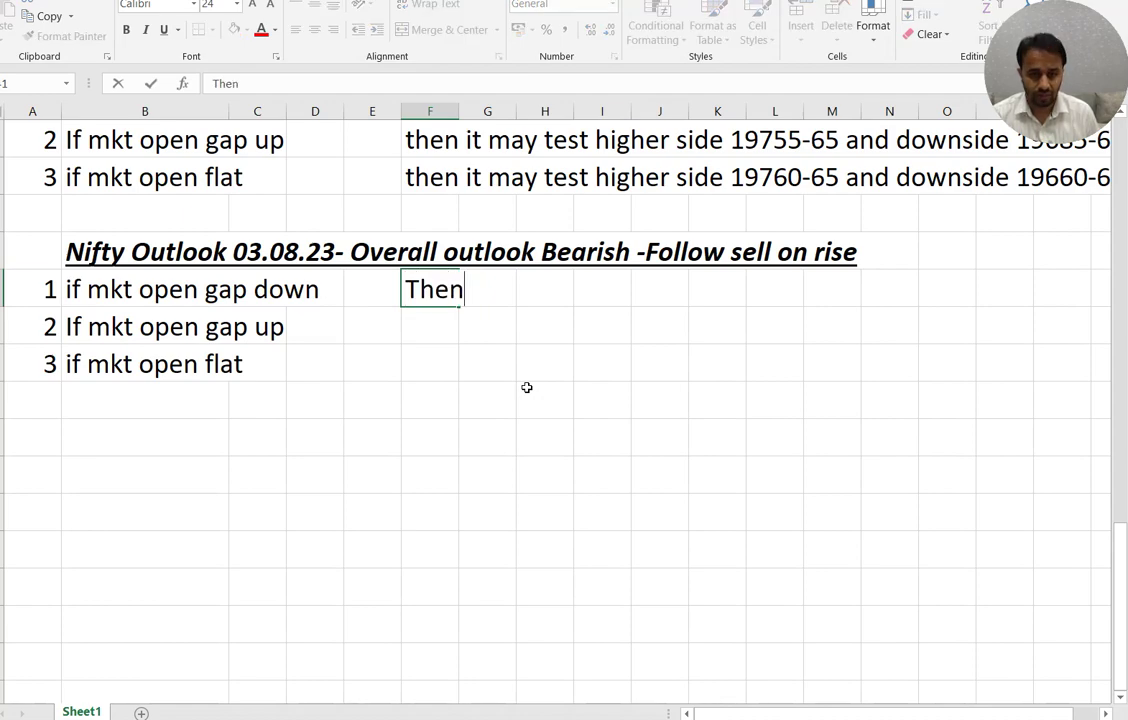
{"action": "key", "text": "Escape"}
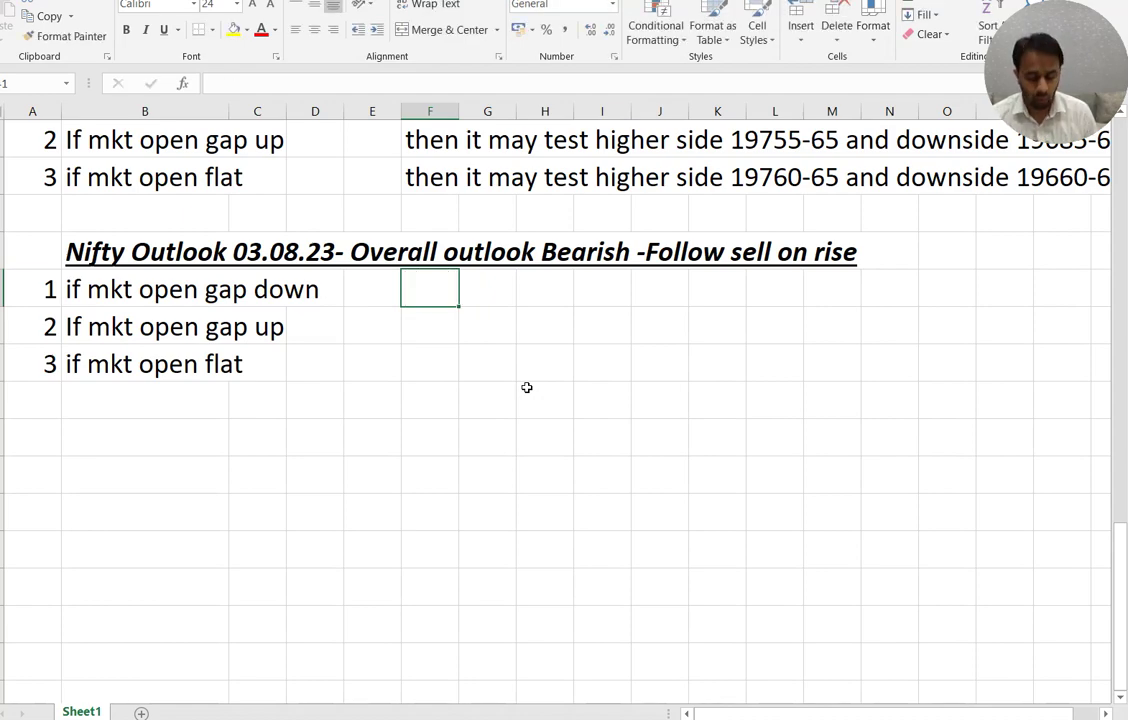
{"action": "type", "text": "then it"}
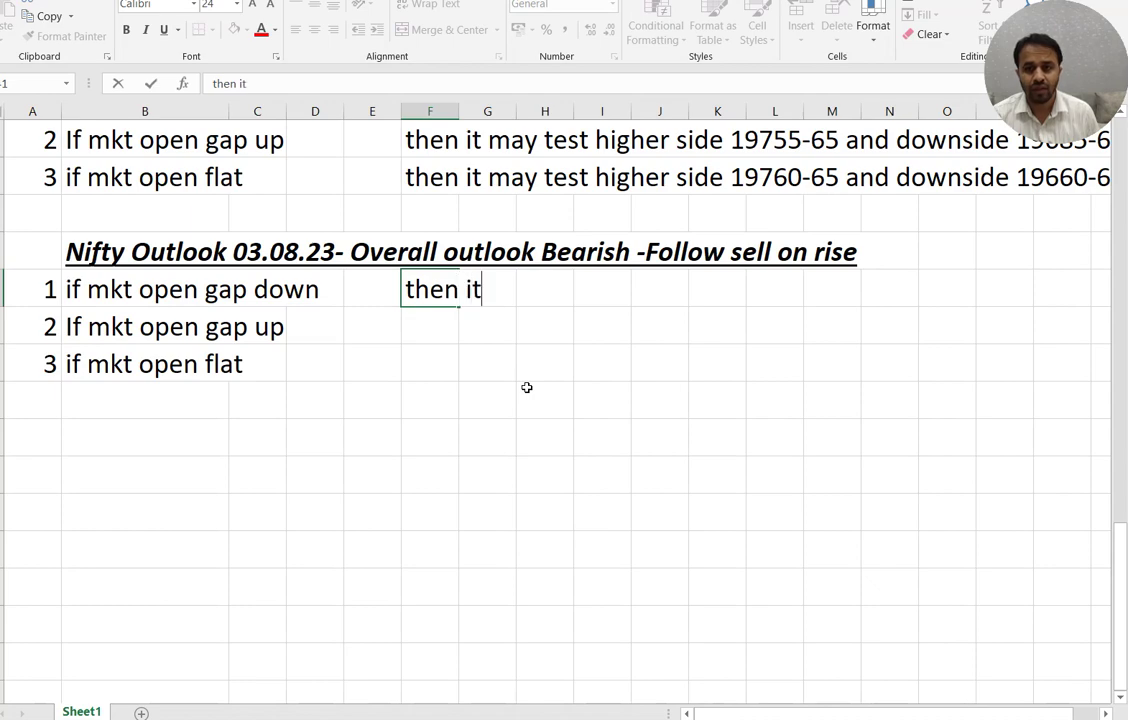
{"action": "type", "text": " may test "}
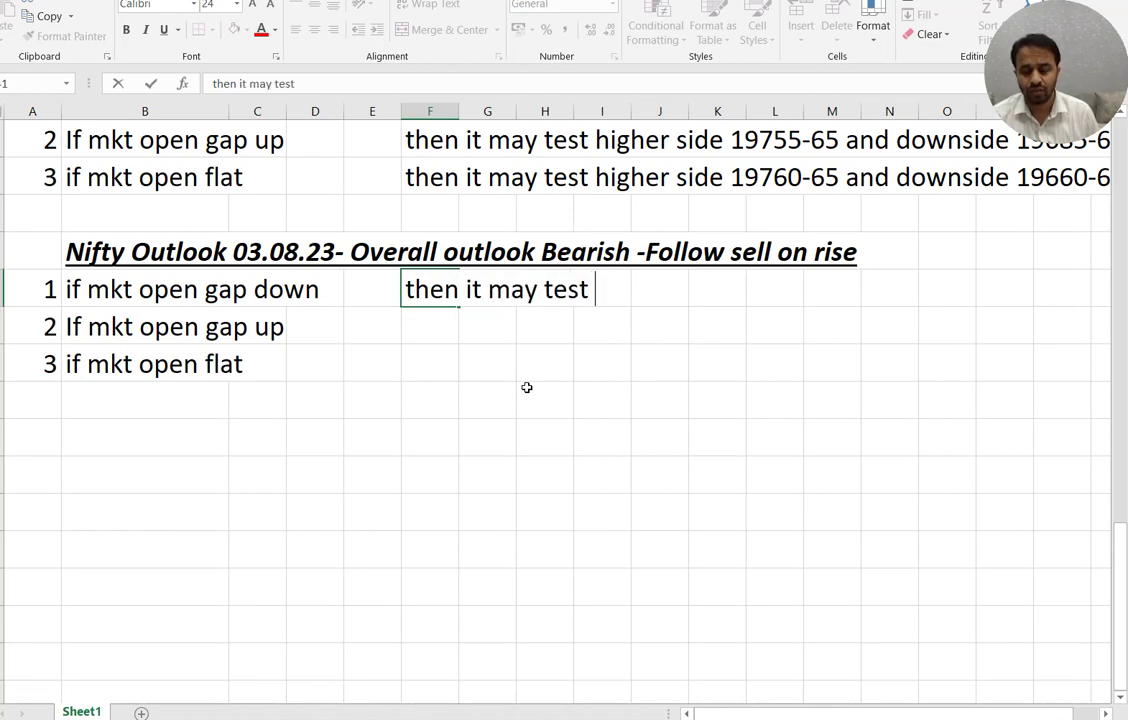
{"action": "type", "text": "higher side"}
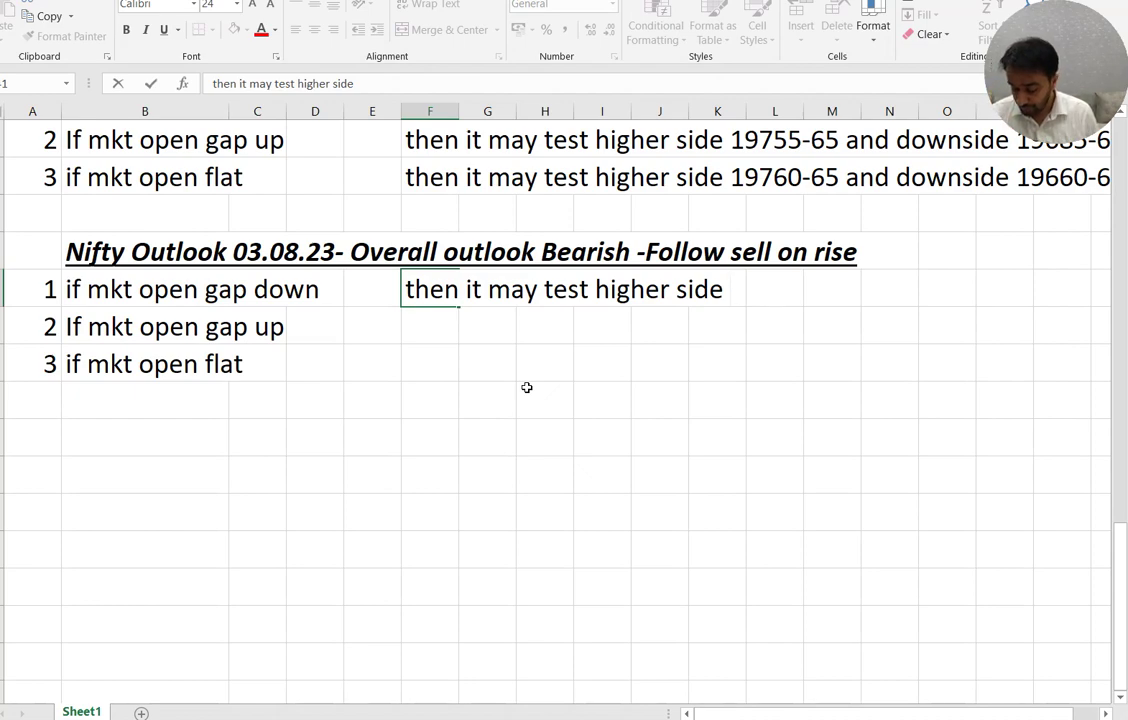
{"action": "type", "text": "19600"}
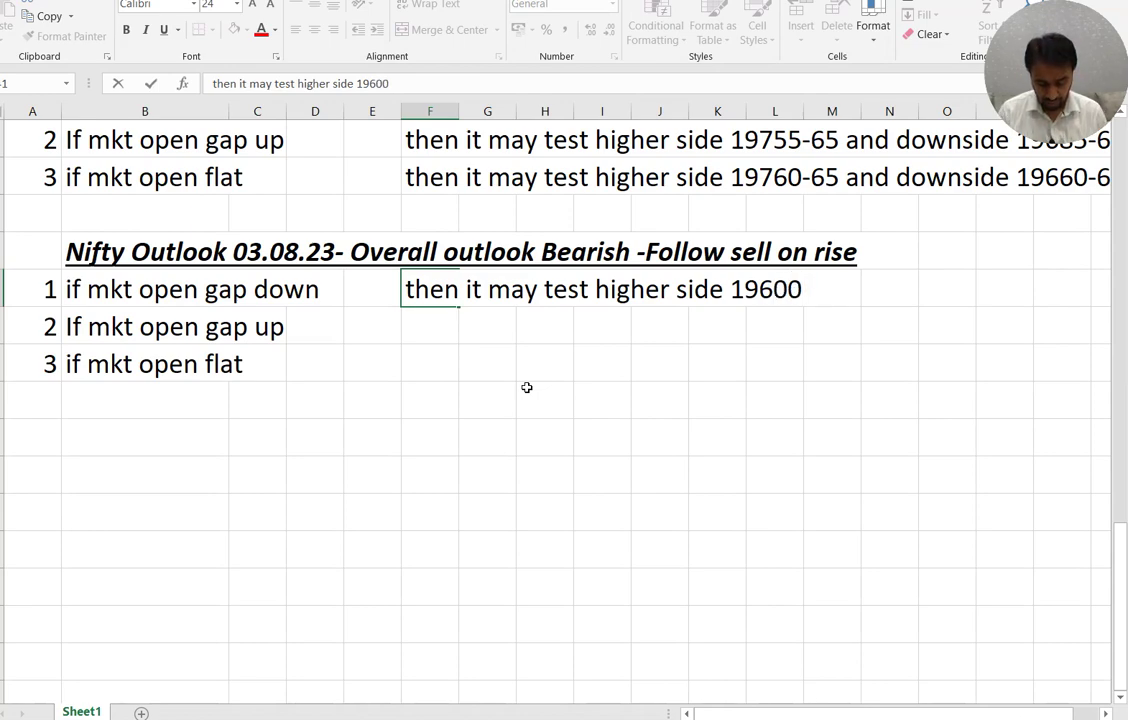
{"action": "type", "text": " and downa"}
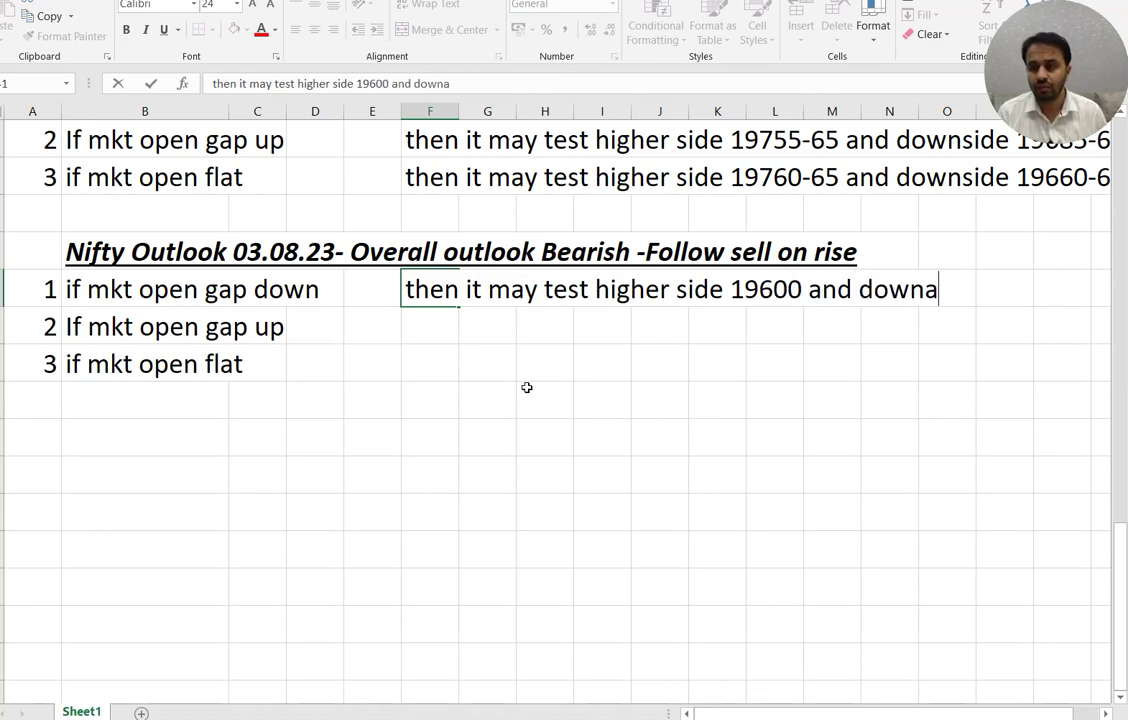
{"action": "key", "text": "BackSpace"}
{"action": "type", "text": "side "}
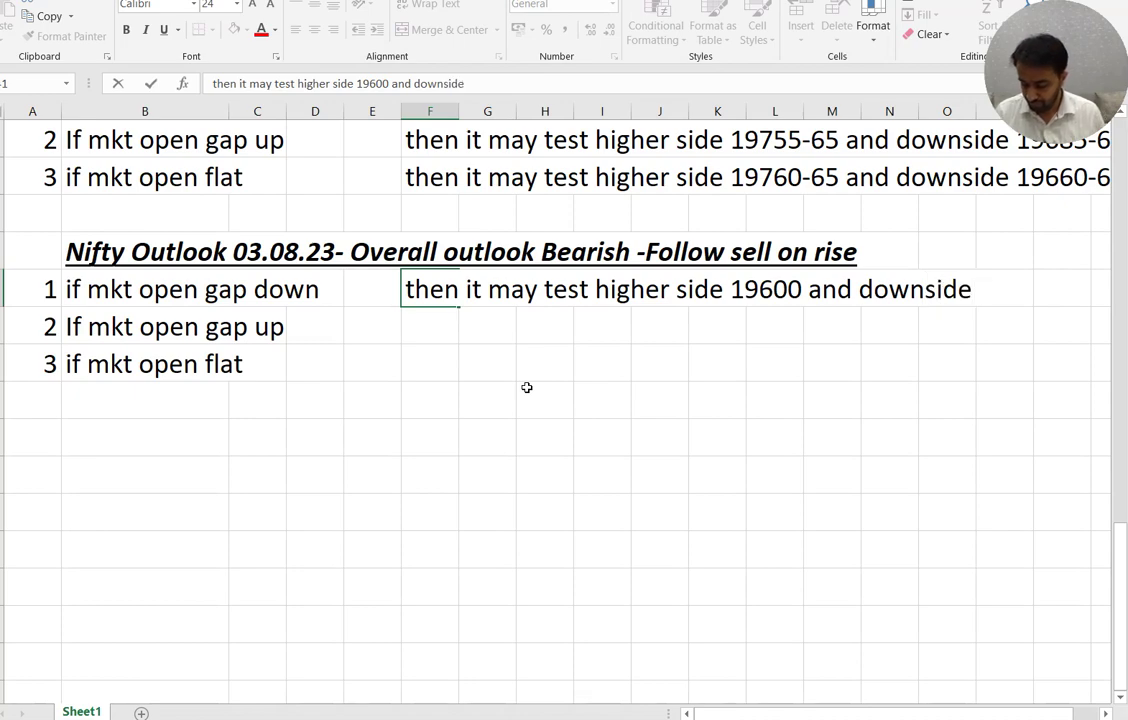
{"action": "type", "text": "19450"}
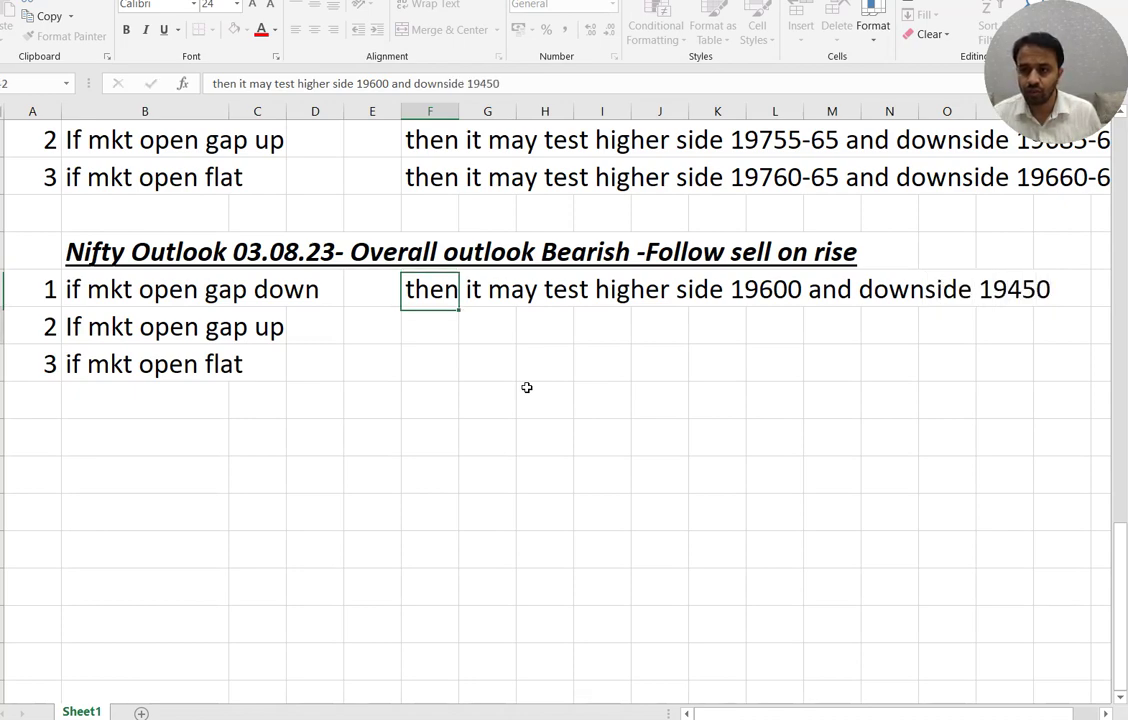
{"action": "key", "text": "Return"}
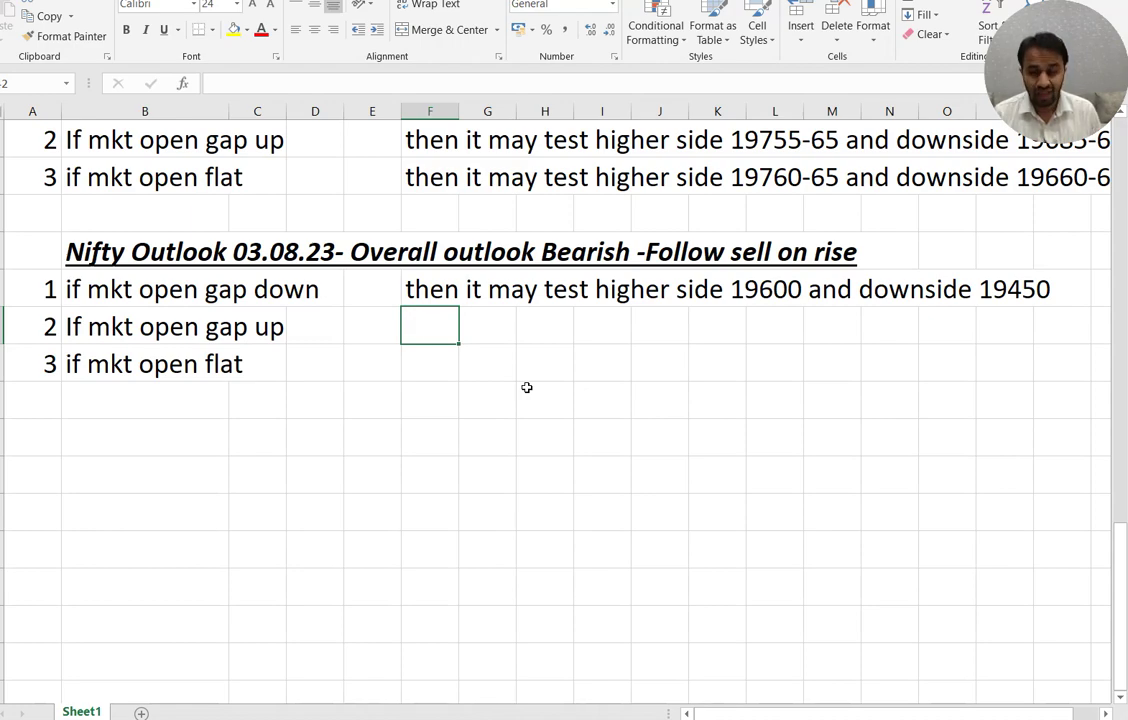
Copy the gap down forecast in column F into the gap up row directly below.
{"action": "key", "text": "Up"}
{"action": "key", "text": "ctrl+c"}
{"action": "key", "text": "Down"}
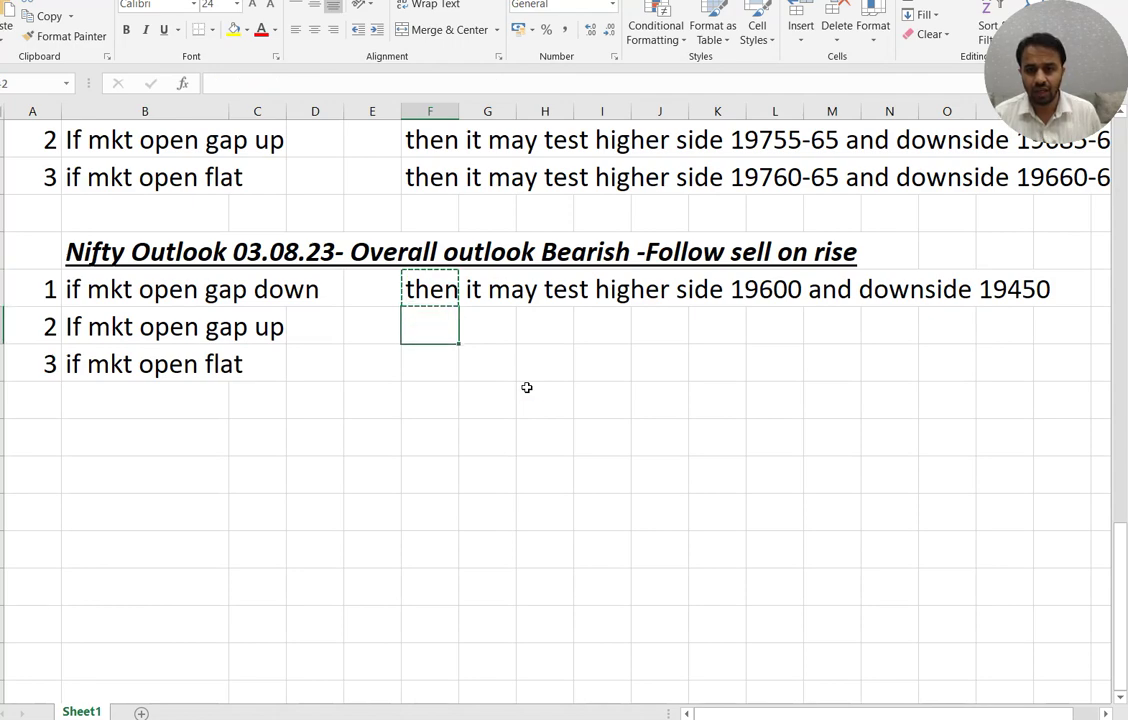
{"action": "key", "text": "ctrl+v"}
{"action": "key", "text": "F2"}
{"action": "key", "text": "Escape"}
Change the higher side level in the 03.08.23 gap down forecast to 19550.
{"action": "key", "text": "Up"}
{"action": "key", "text": "F2"}
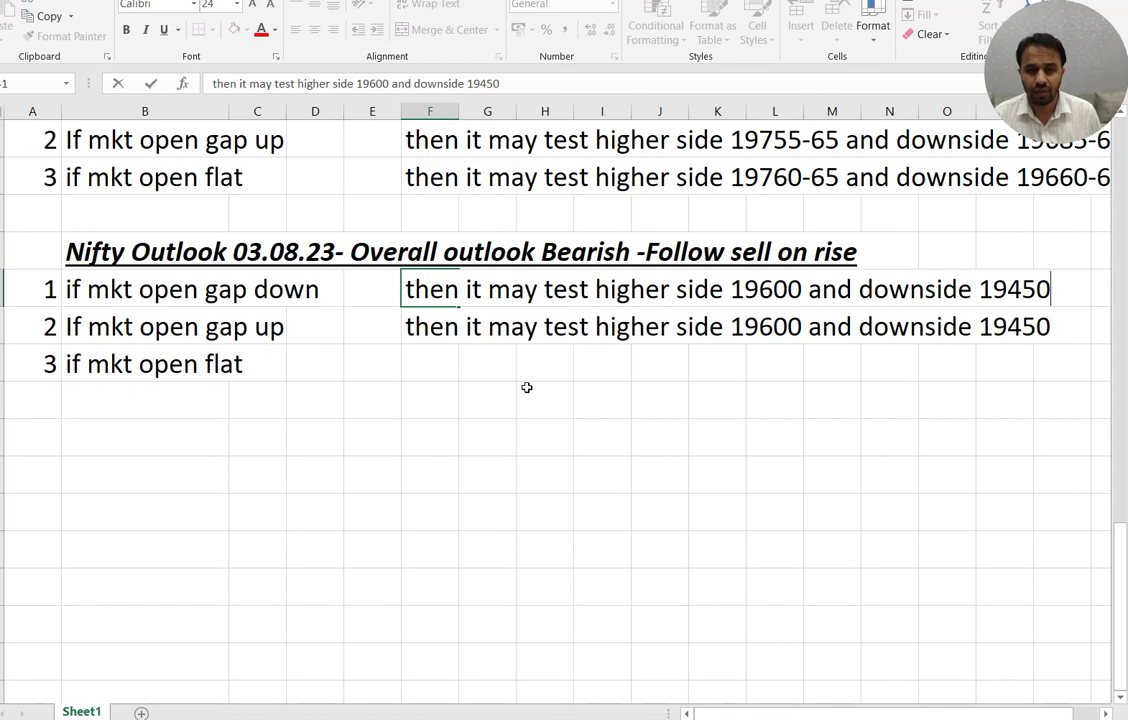
{"action": "key", "text": "Left"}
{"action": "key", "text": "Left"}
{"action": "key", "text": "Left"}
{"action": "key", "text": "Left"}
{"action": "key", "text": "Left"}
{"action": "key", "text": "Left"}
{"action": "key", "text": "Left"}
{"action": "key", "text": "Left"}
{"action": "key", "text": "Left"}
{"action": "key", "text": "Left"}
{"action": "key", "text": "Left"}
{"action": "key", "text": "Left"}
{"action": "key", "text": "Left"}
{"action": "key", "text": "Left"}
{"action": "key", "text": "Left"}
{"action": "key", "text": "Left"}
{"action": "key", "text": "Left"}
{"action": "key", "text": "Left"}
{"action": "key", "text": "Left"}
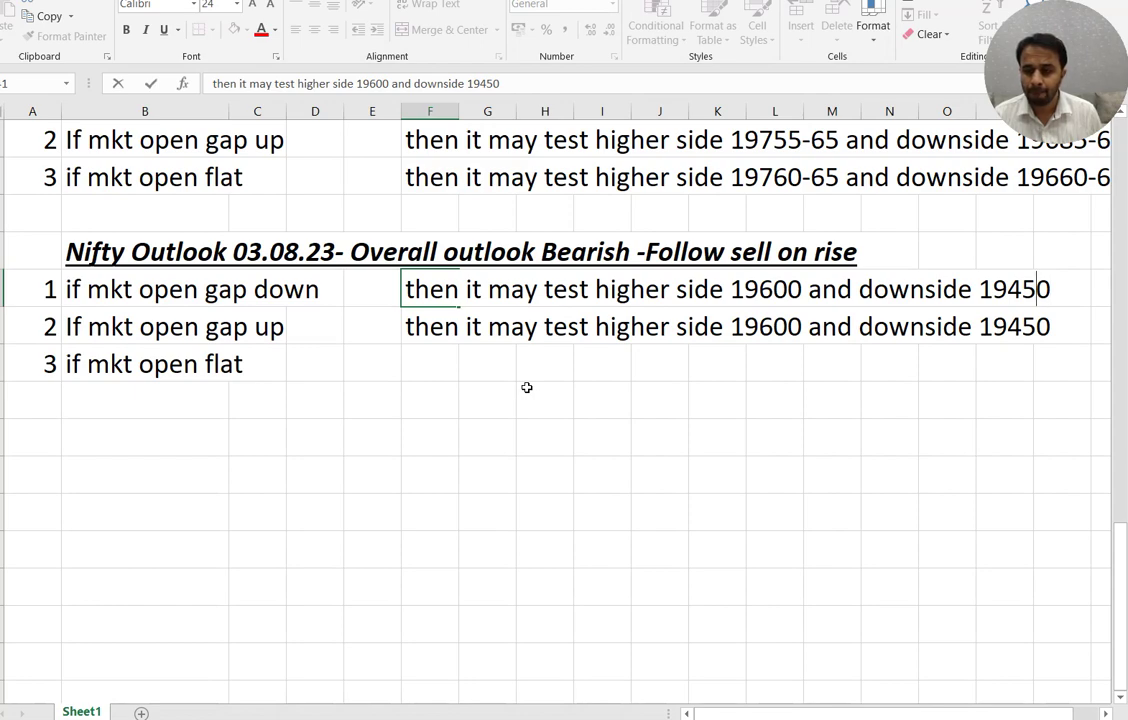
{"action": "key", "text": "Left"}
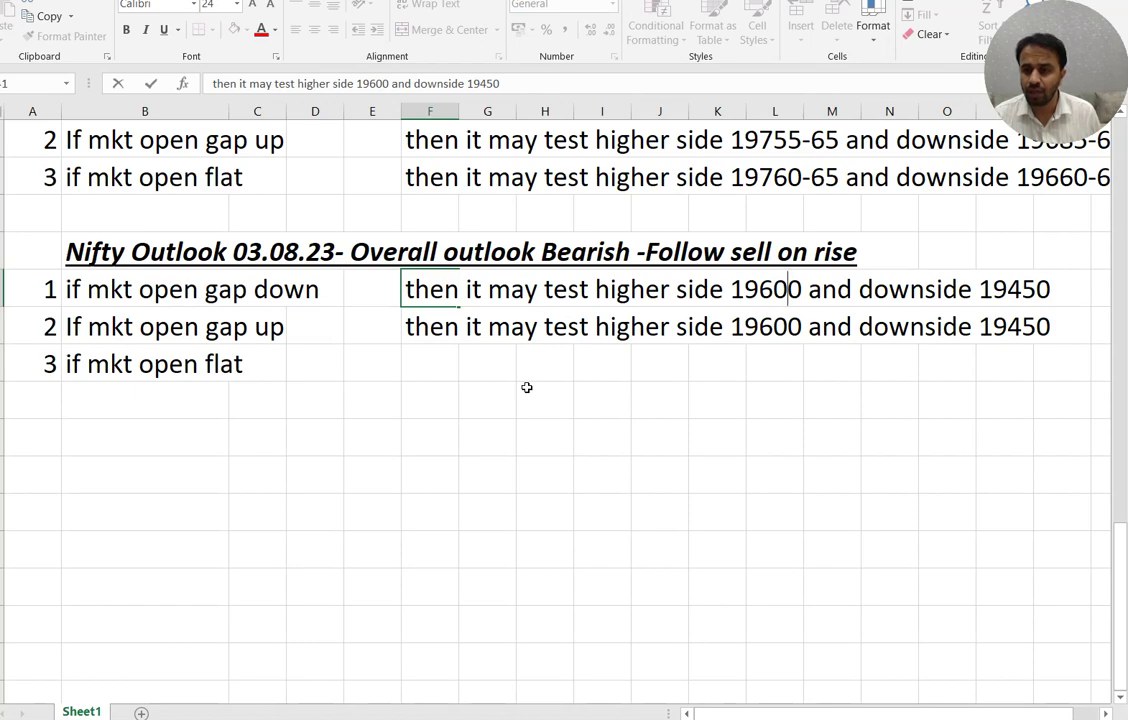
{"action": "key", "text": "BackSpace"}
{"action": "key", "text": "BackSpace"}
{"action": "key", "text": "Delete"}
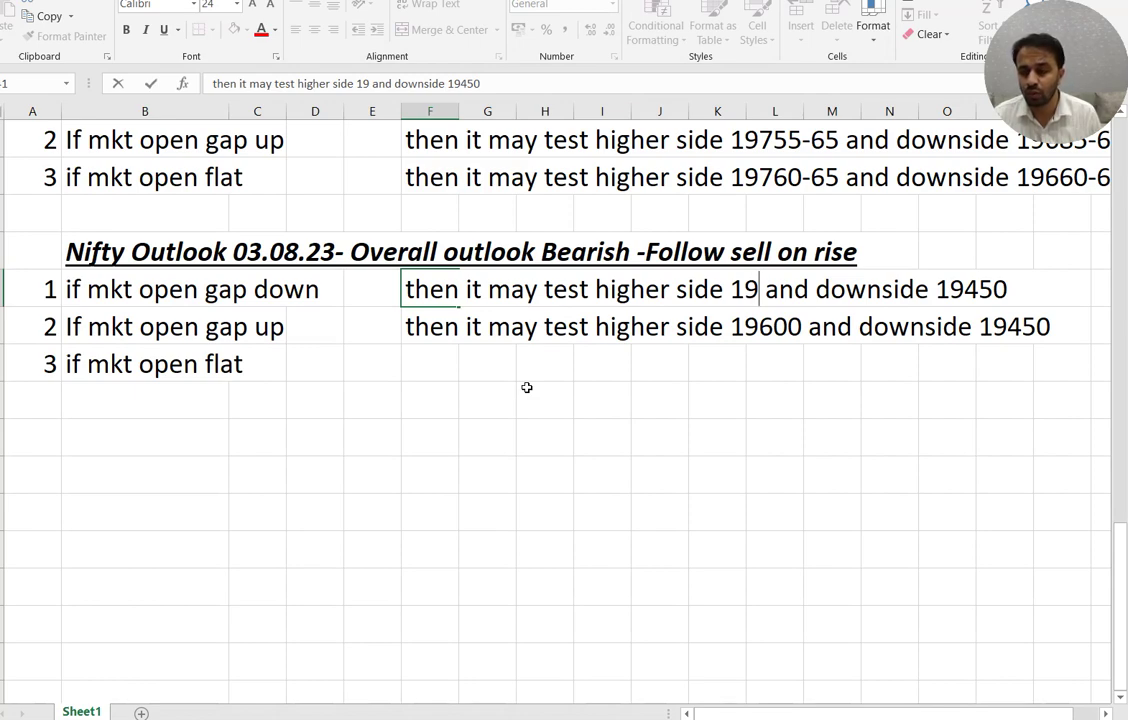
{"action": "type", "text": "1955"}
{"action": "key", "text": "BackSpace"}
{"action": "key", "text": "BackSpace"}
{"action": "key", "text": "BackSpace"}
{"action": "key", "text": "BackSpace"}
{"action": "type", "text": "550"}
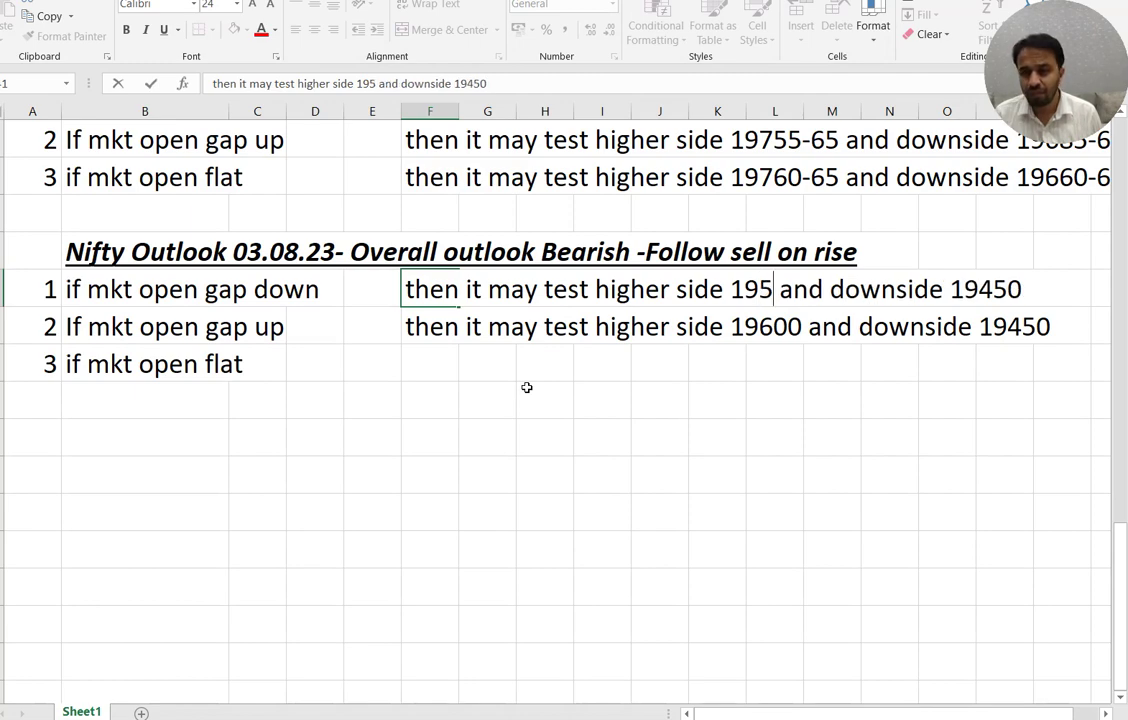
{"action": "key", "text": "Return"}
{"action": "key", "text": "Up"}
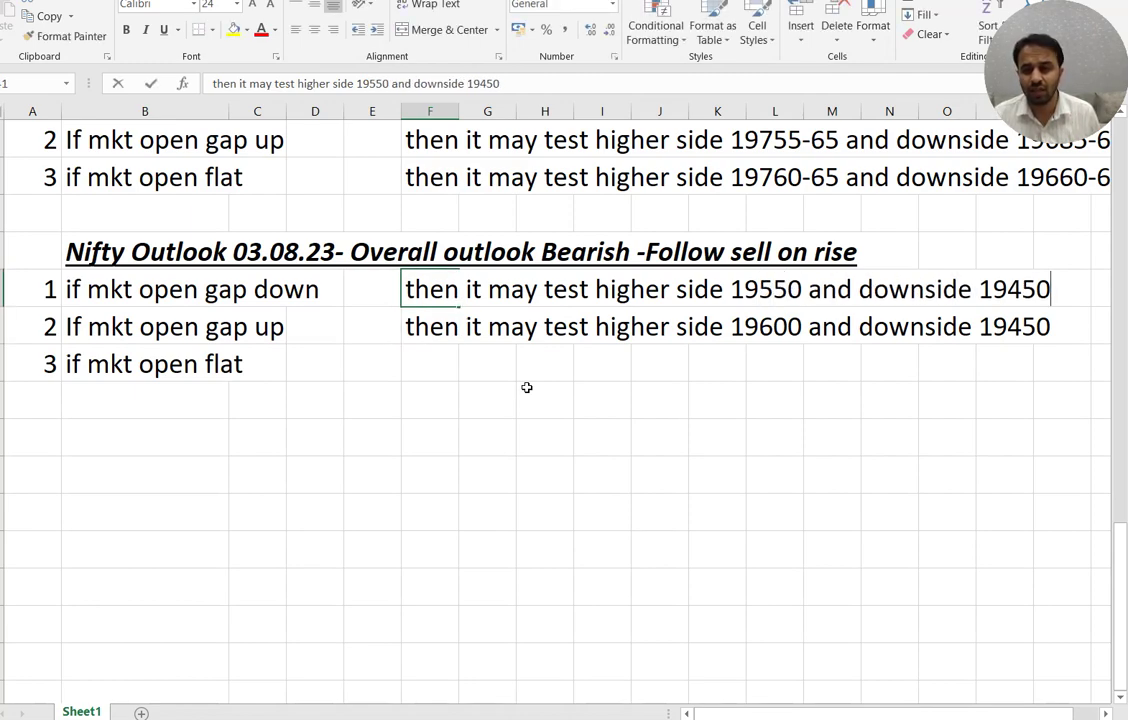
{"action": "key", "text": "F2"}
{"action": "type", "text": "-19420"}
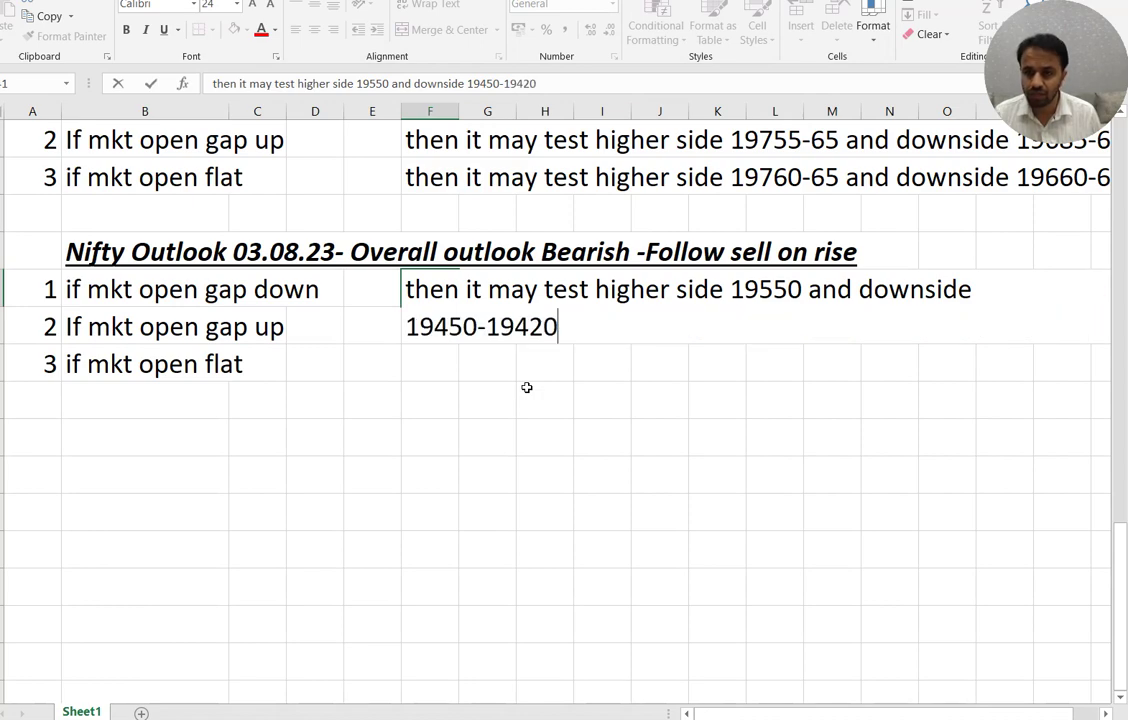
{"action": "key", "text": "Return"}
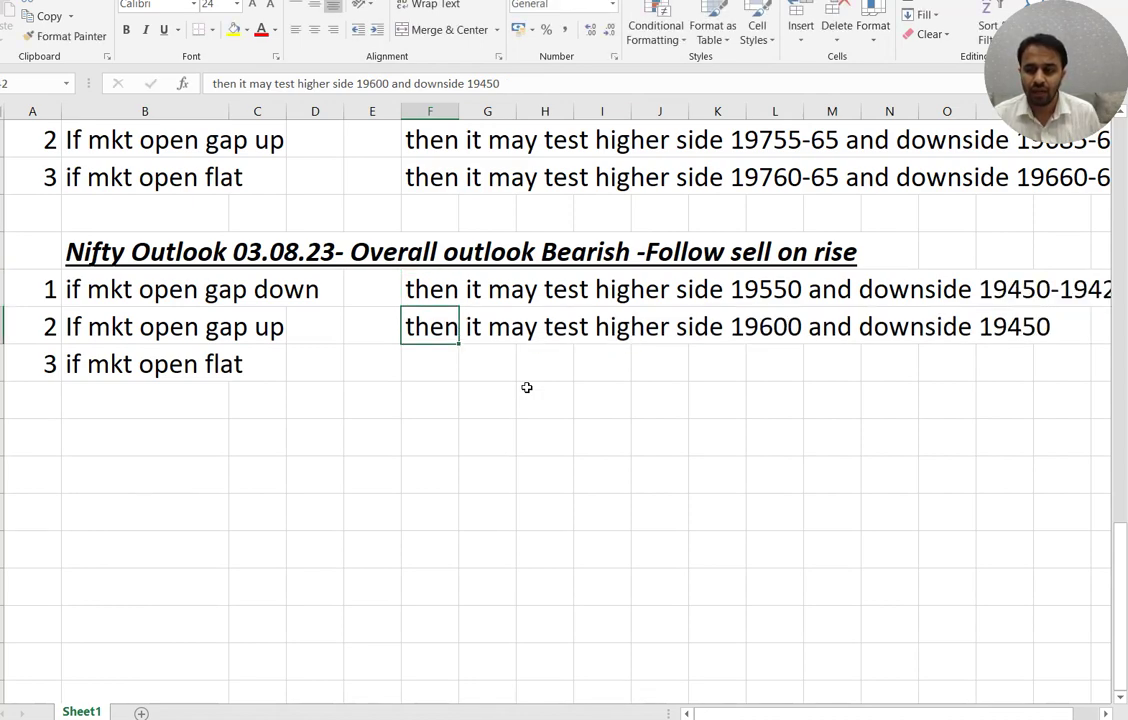
Enter "then it may test higher side 19540-550 and downside 19430" in column F beside the 03.08.23 flat opening scenario.
{"action": "key", "text": "Down"}
{"action": "key", "text": "Left"}
{"action": "key", "text": "Left"}
{"action": "key", "text": "Left"}
{"action": "key", "text": "Right"}
{"action": "key", "text": "Right"}
{"action": "key", "text": "Right"}
{"action": "type", "text": "the"}
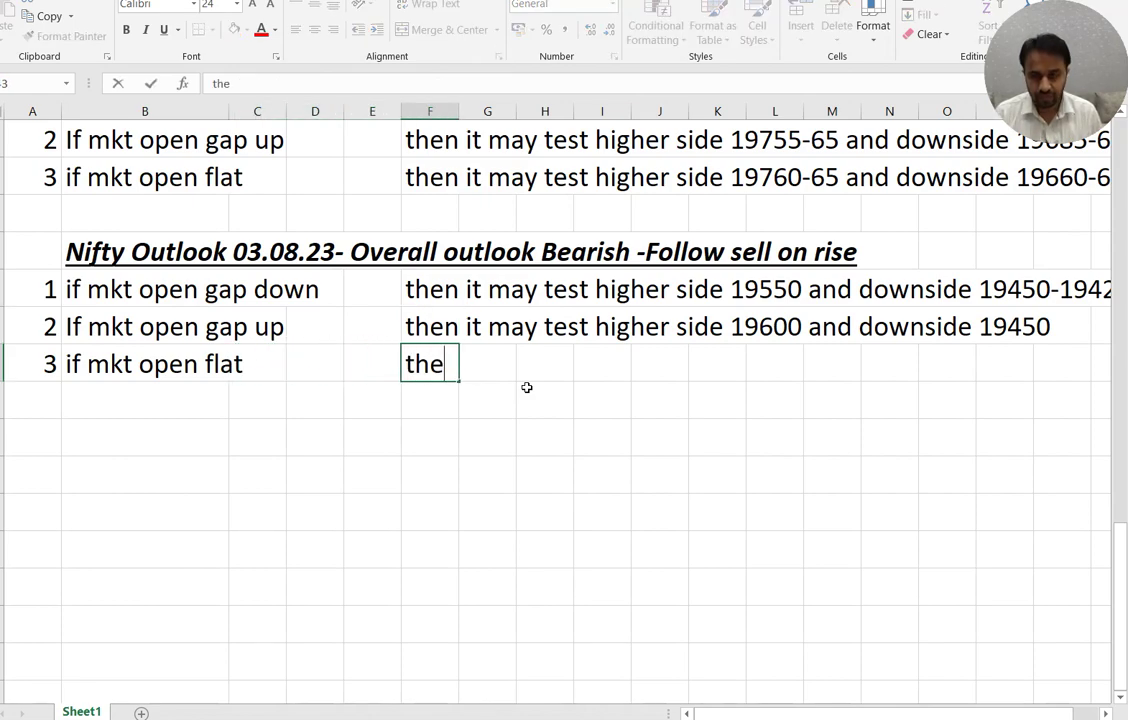
{"action": "type", "text": "n it may te"}
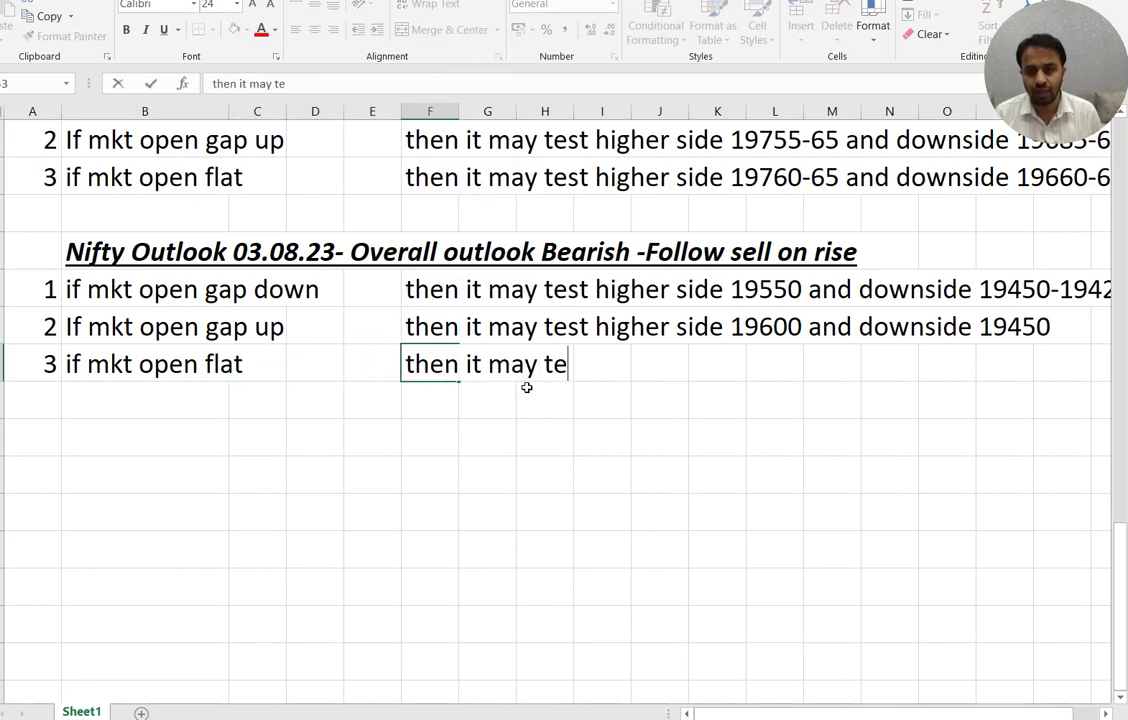
{"action": "type", "text": "st highe"}
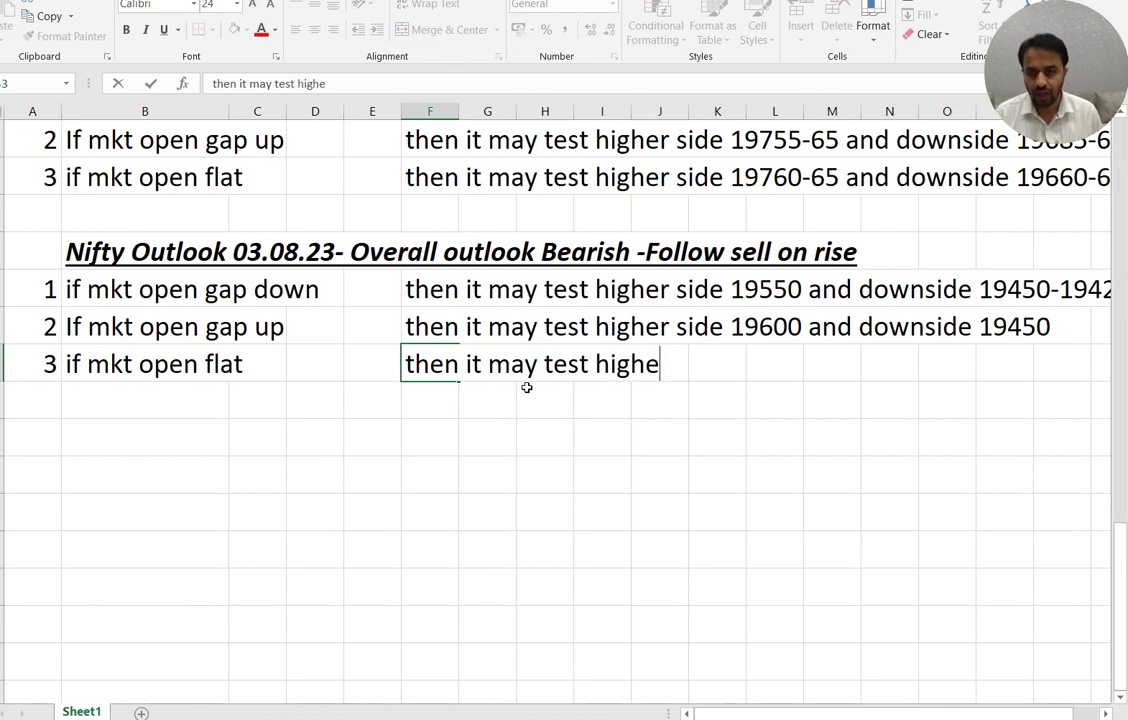
{"action": "type", "text": "r side 19"}
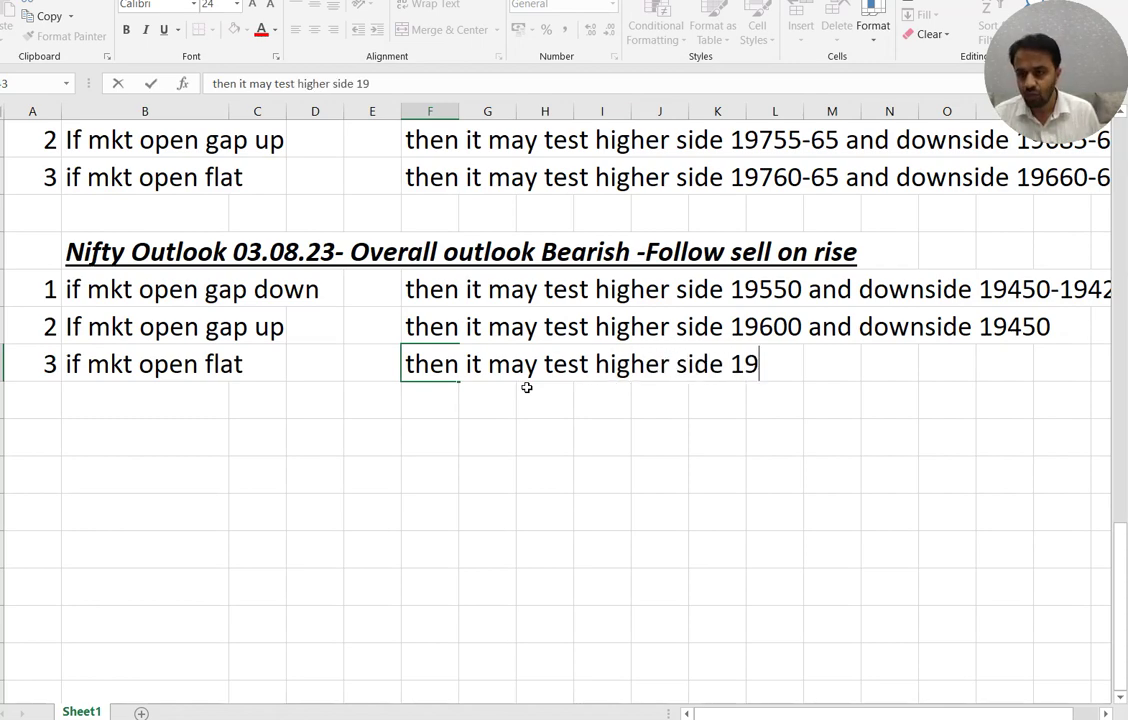
{"action": "type", "text": "540-5"}
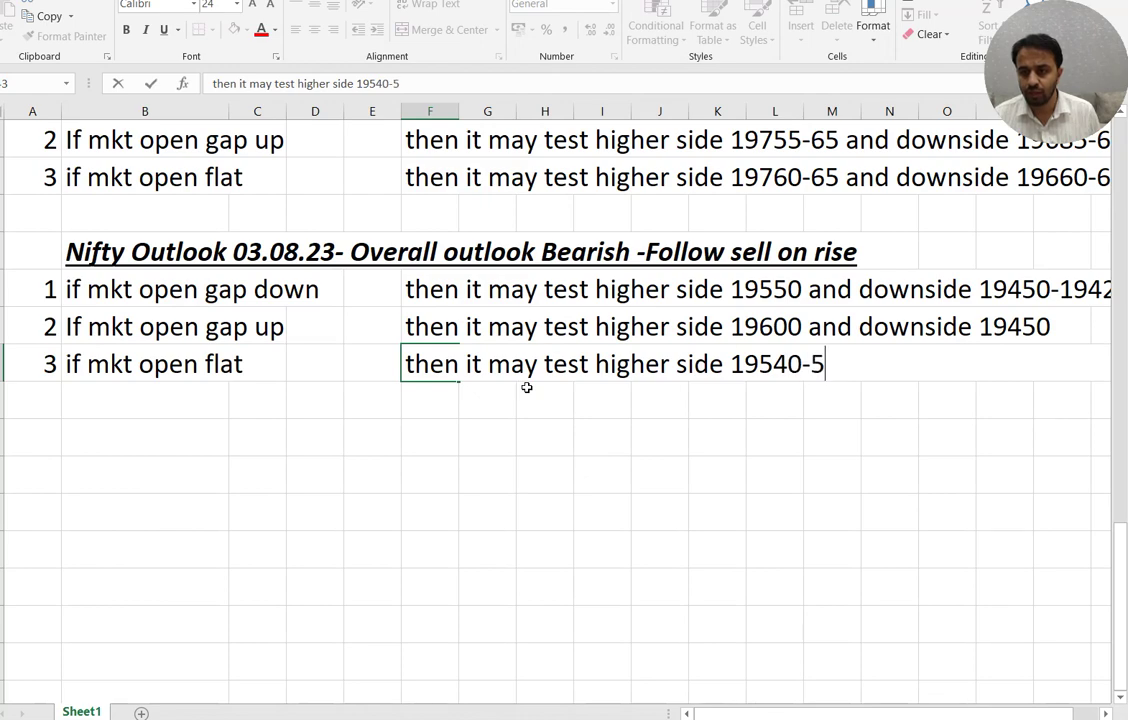
{"action": "type", "text": "50 and downside "}
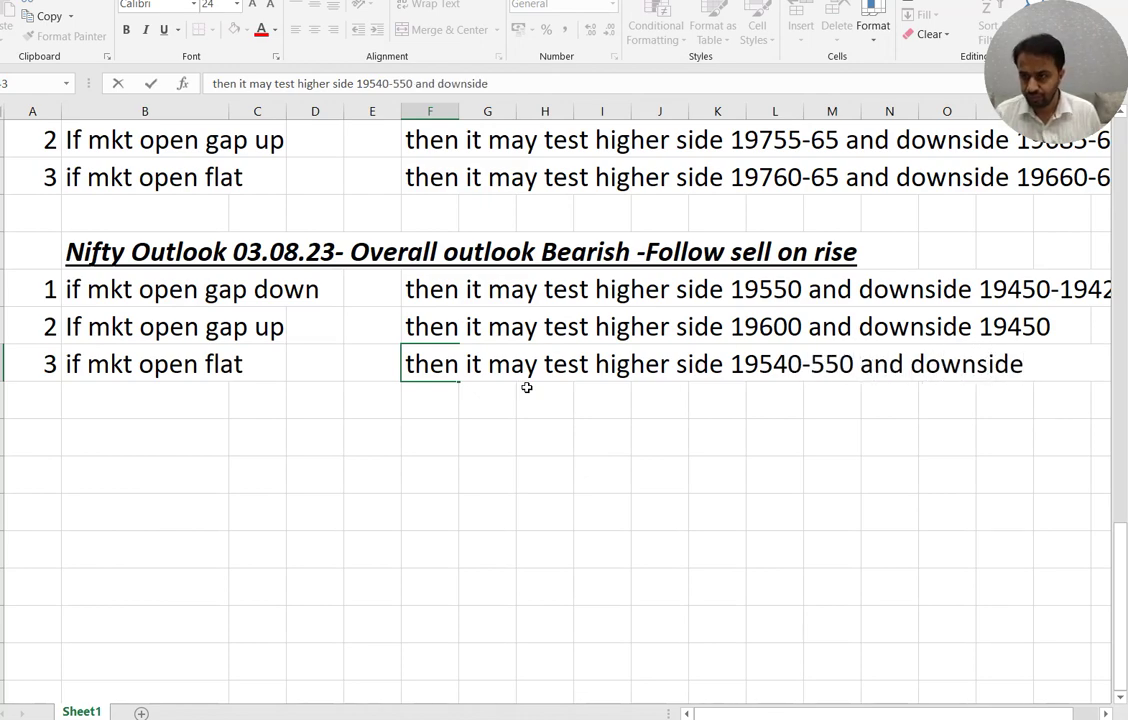
{"action": "type", "text": "19"}
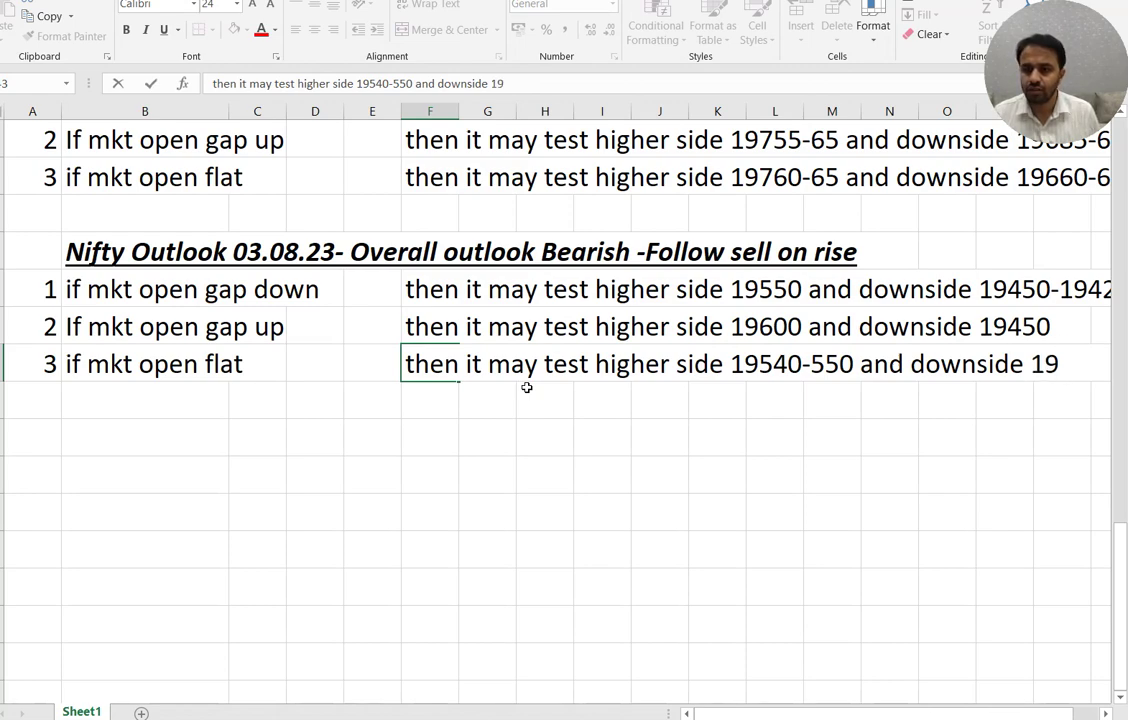
{"action": "type", "text": "430"}
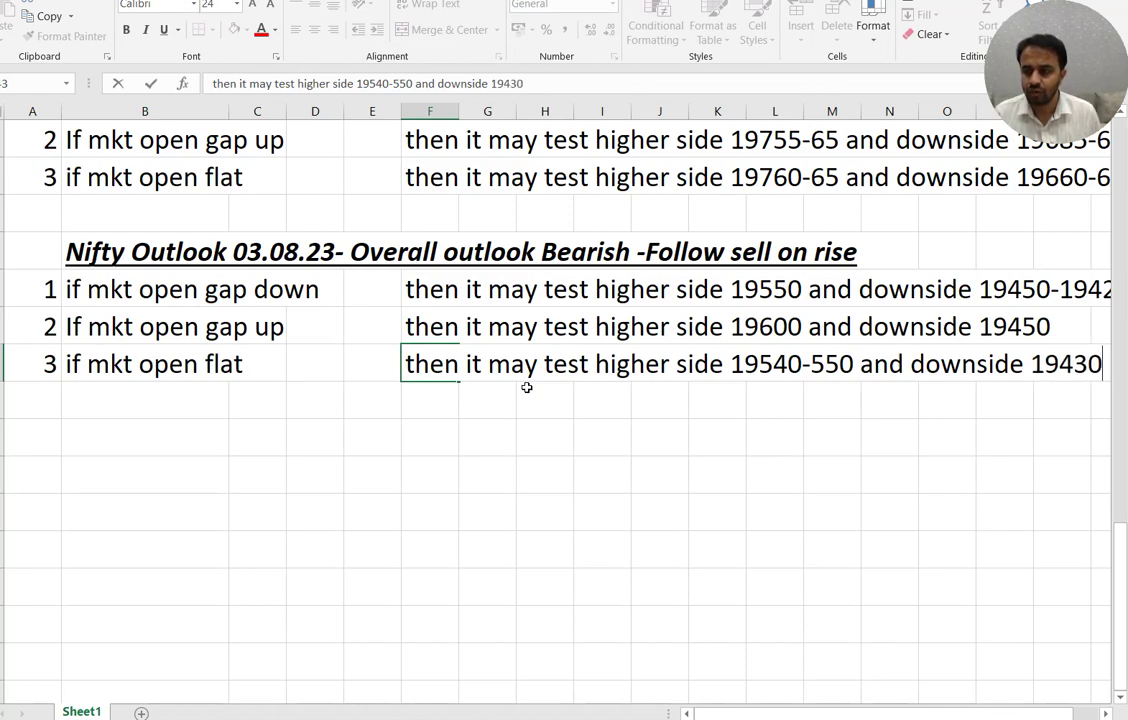
{"action": "key", "text": "Return"}
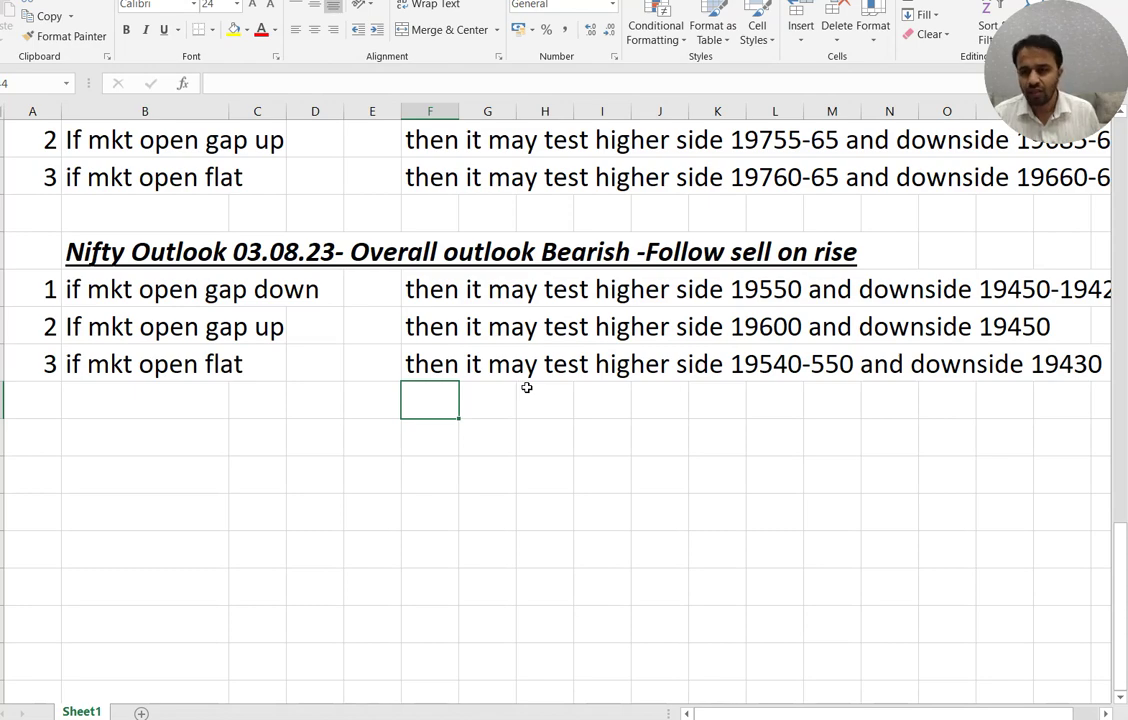